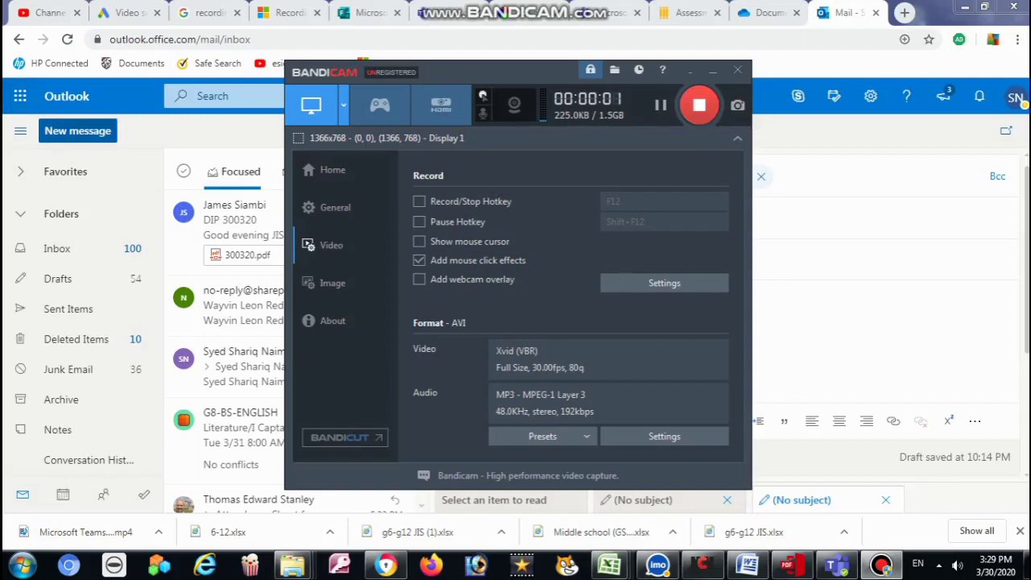
Return to Outlook and pick Forms from the Office apps list.
key(alt+Tab)
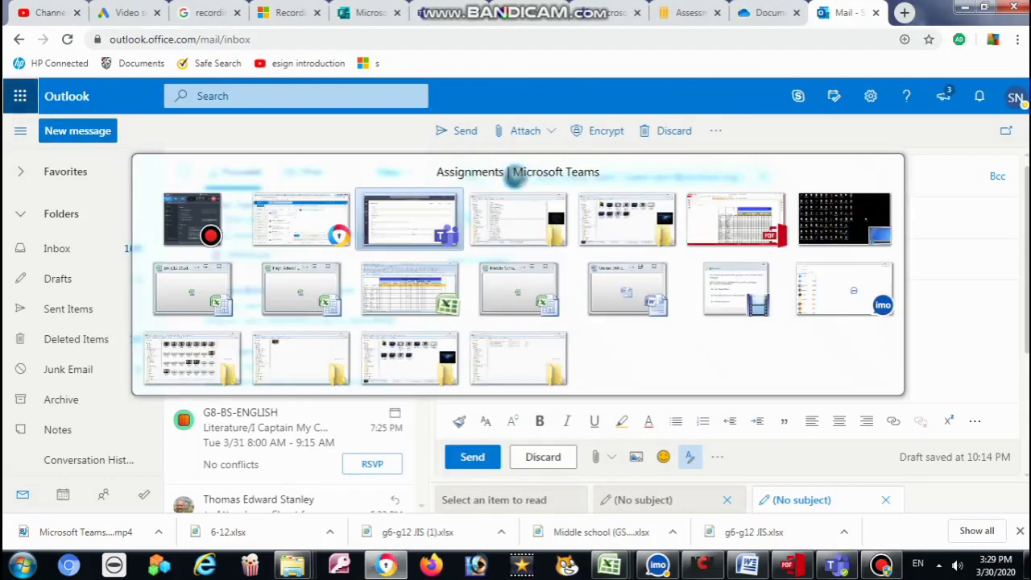
key(Escape)
click(21, 96)
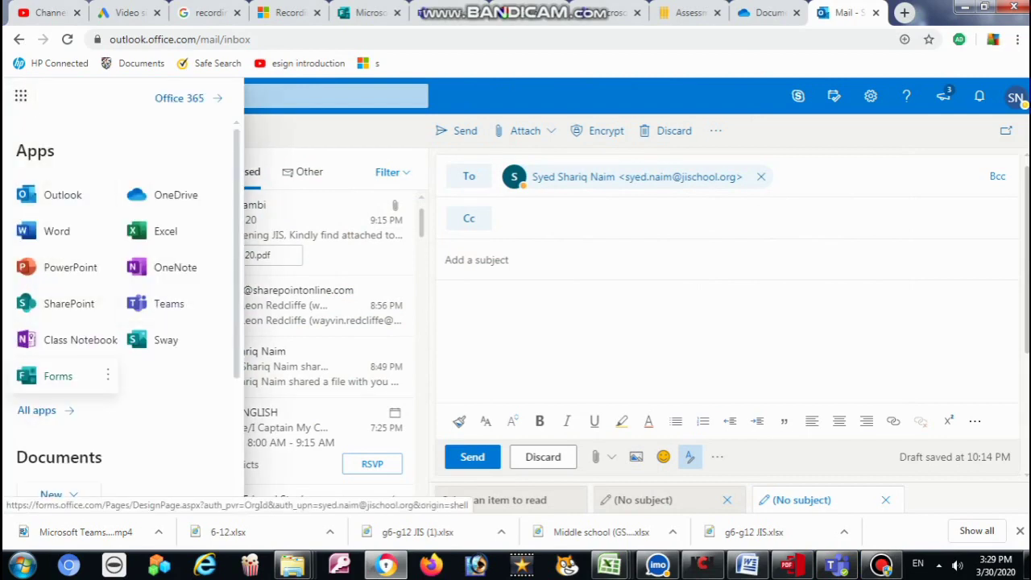
click(62, 371)
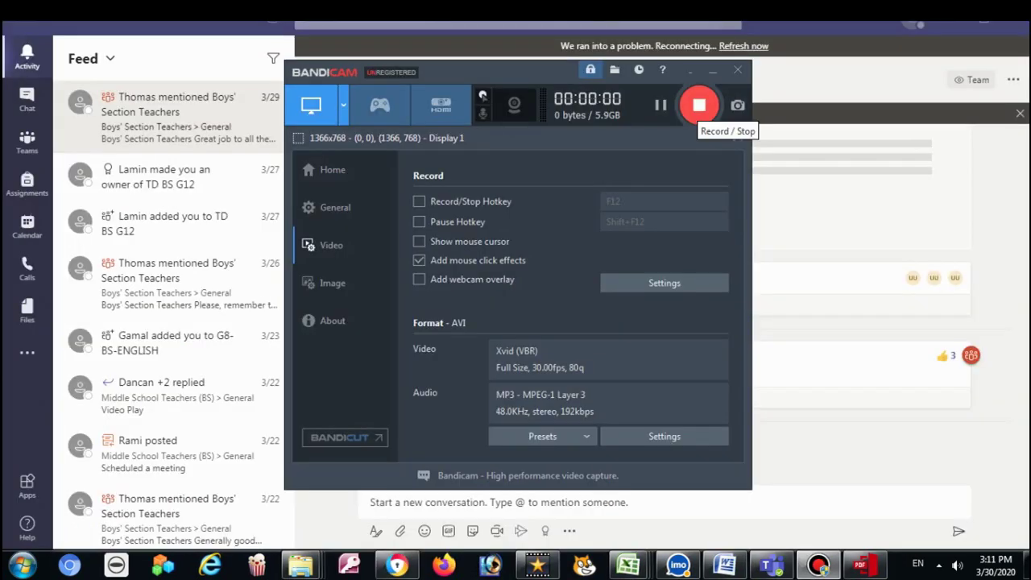
From the Grade 7 (IT) class Assignments page, create a new quiz and start a new form.
click(699, 105)
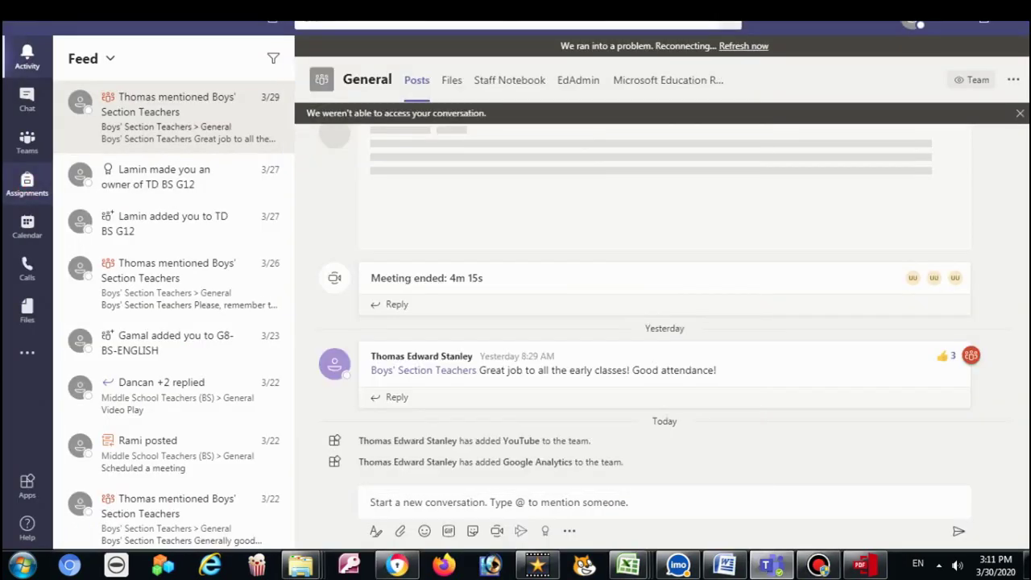
click(397, 564)
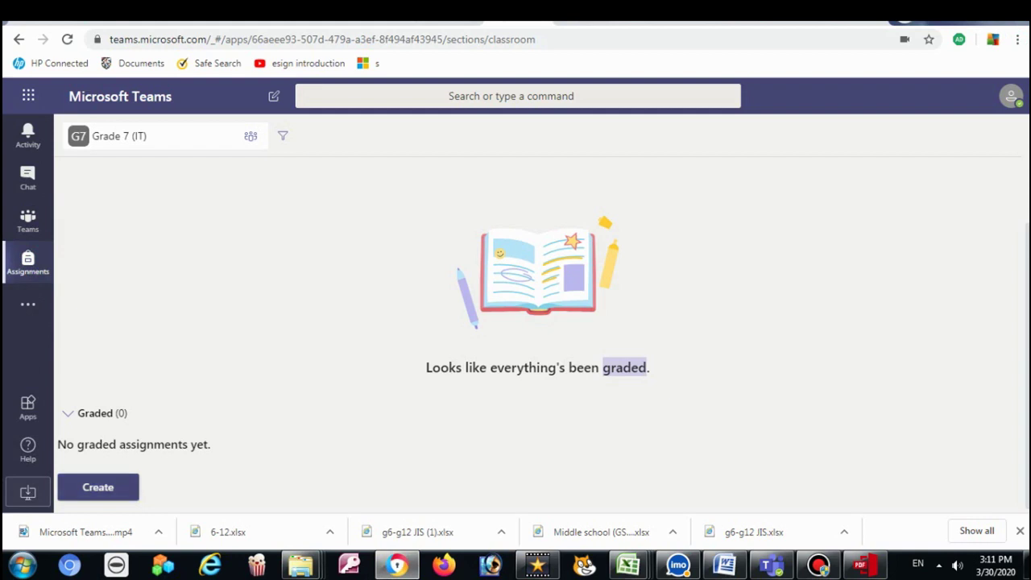
click(97, 487)
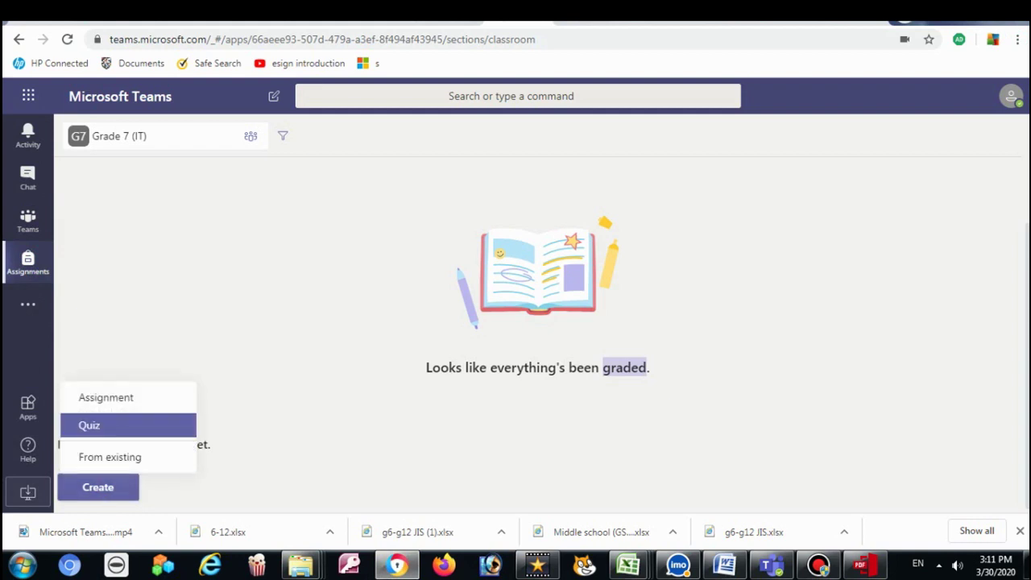
click(120, 425)
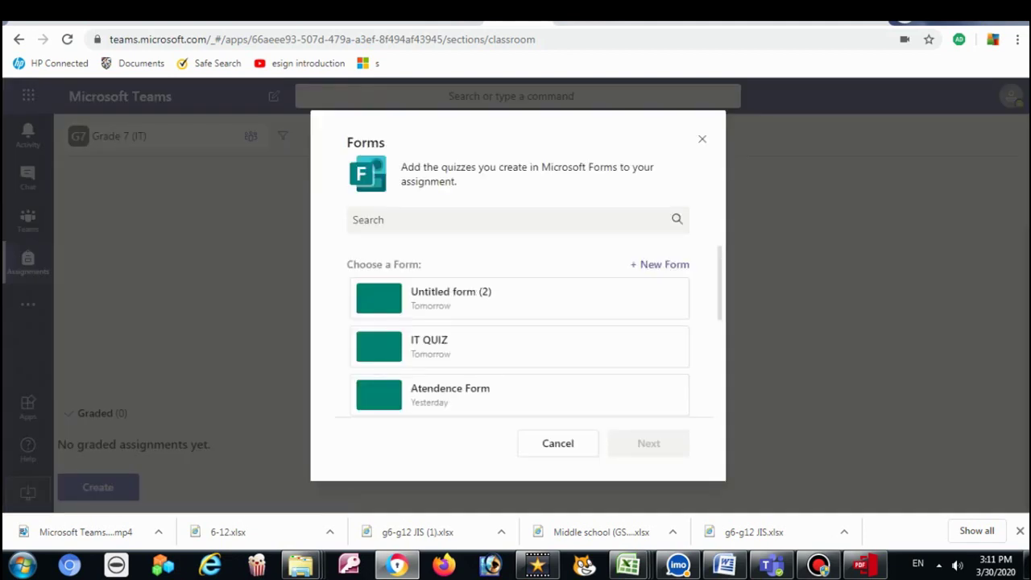
click(668, 265)
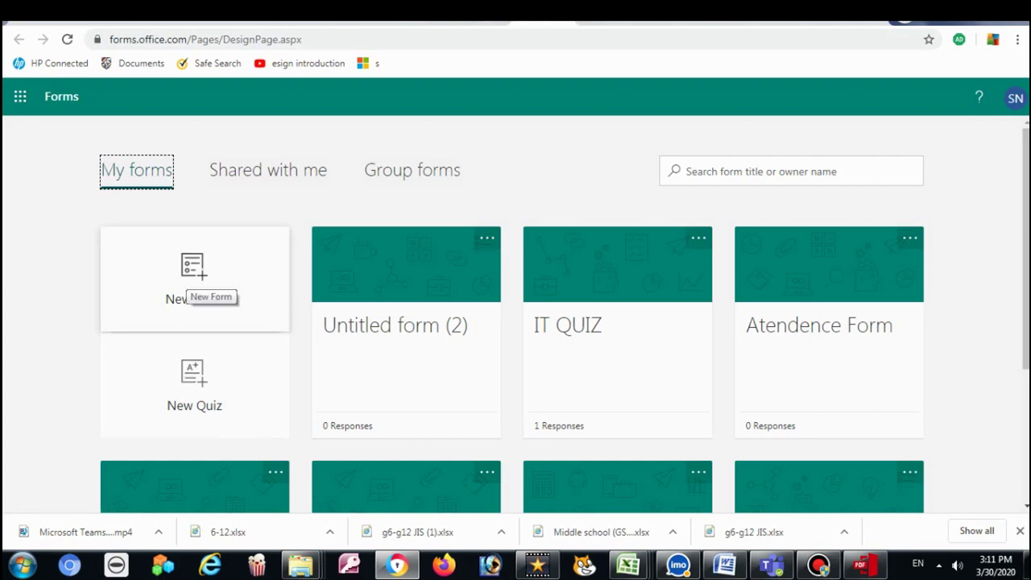
Create a blank quiz instead of a form and title it 'IT SECOND QUIZ'.
click(192, 268)
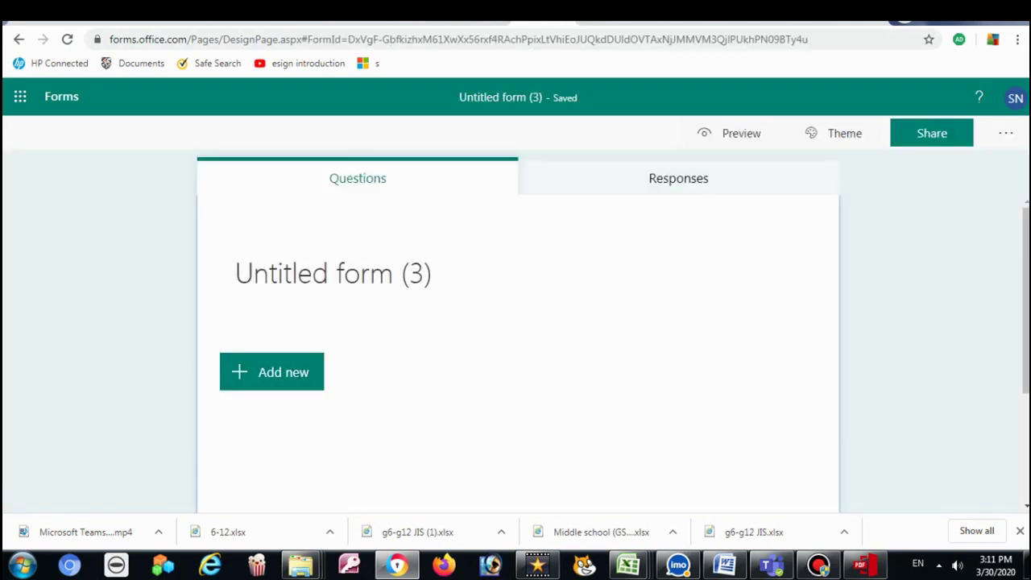
click(18, 38)
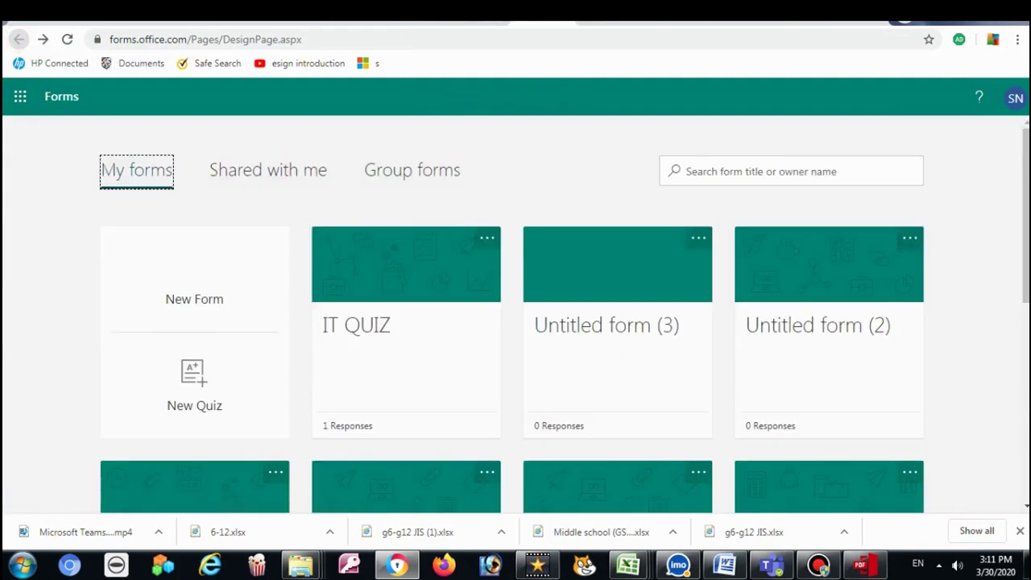
click(193, 379)
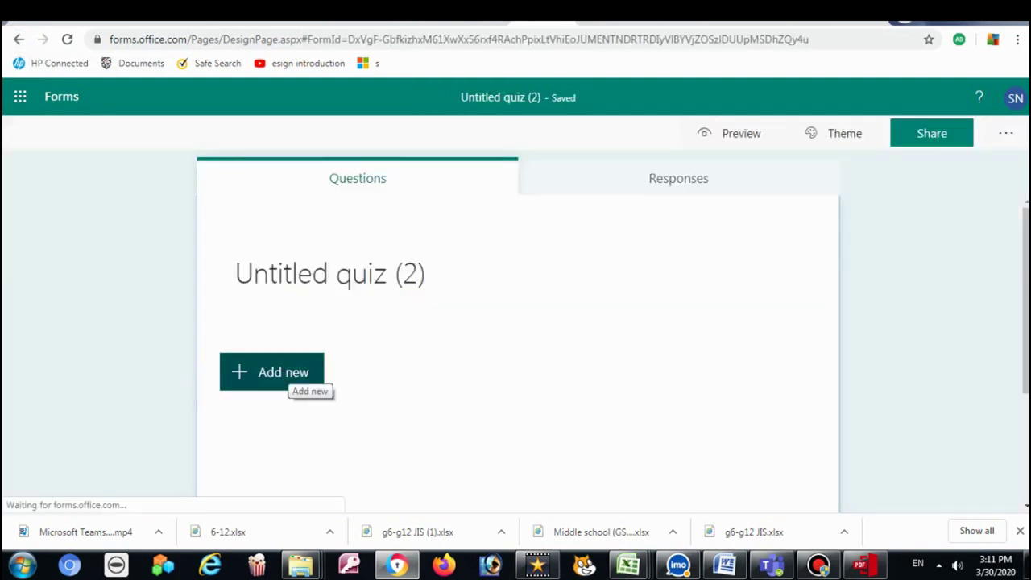
click(352, 262)
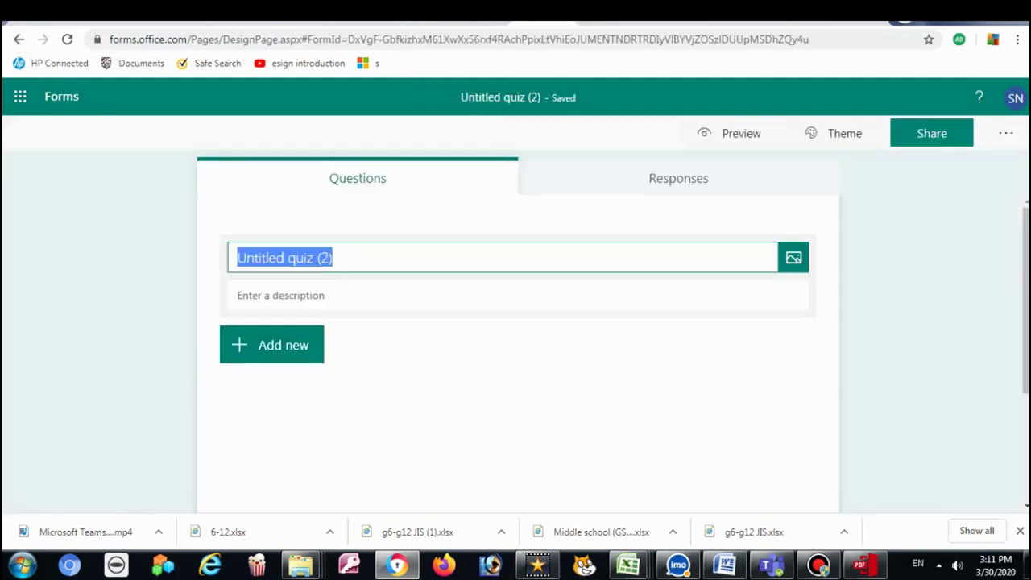
text(IT SE)
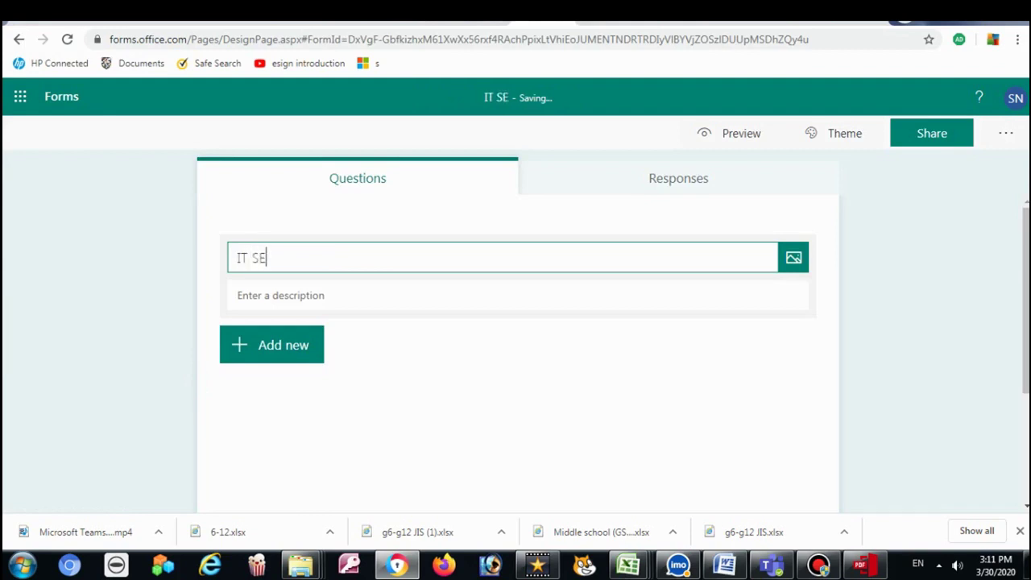
text(COND QUIZ)
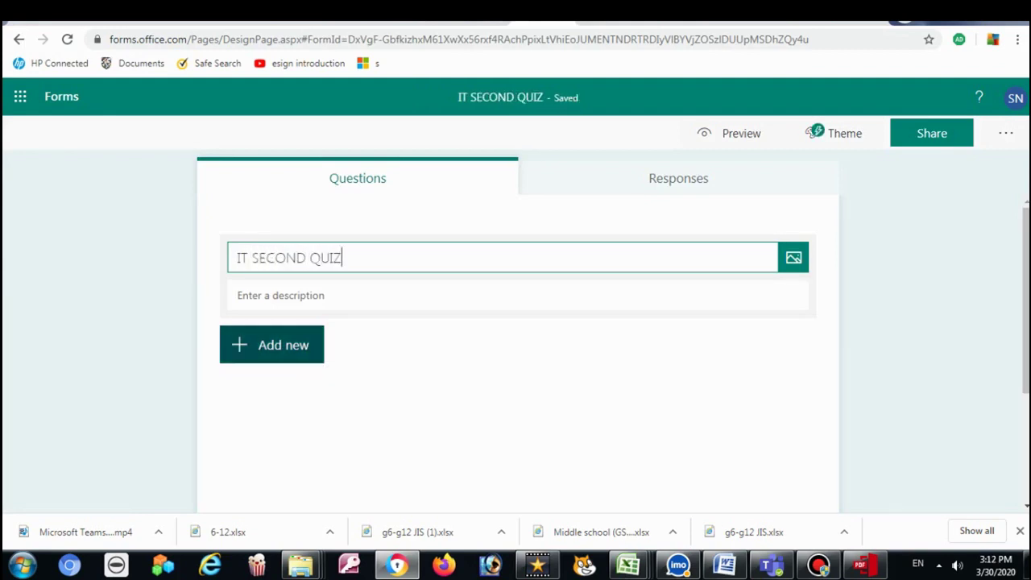
Add a choice question reading 'Keyboard is an output Device'.
click(316, 347)
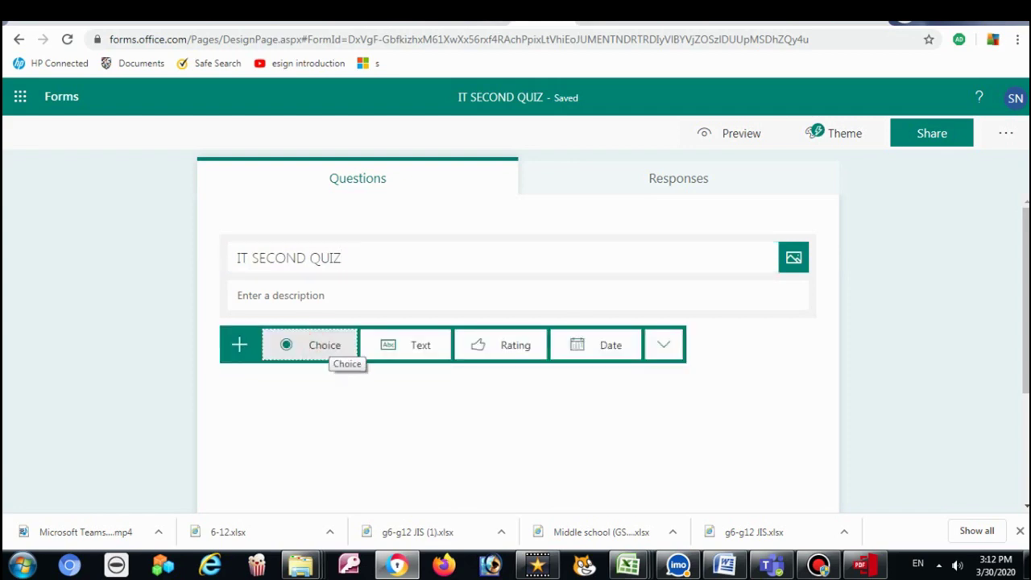
click(327, 348)
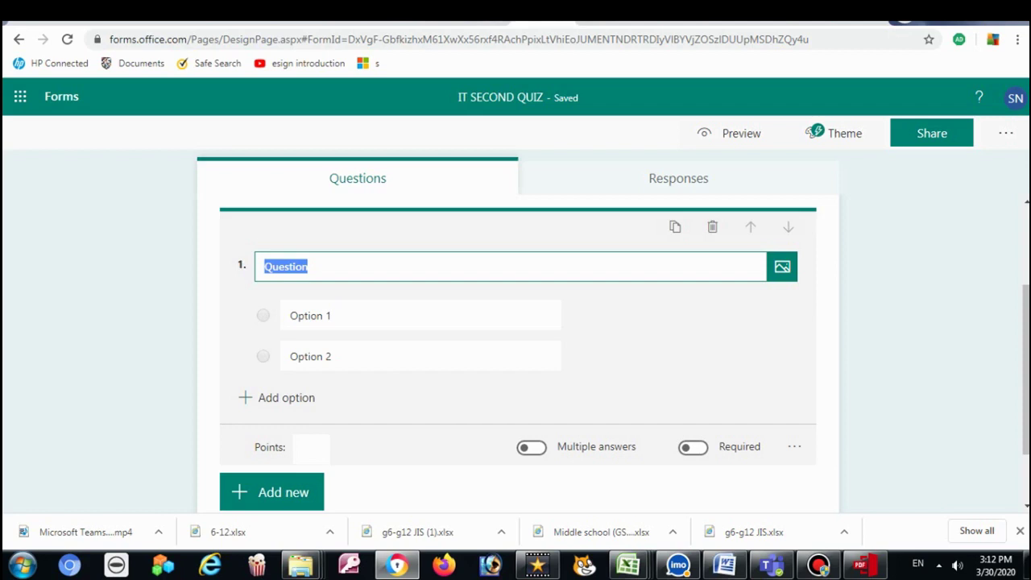
text(Keybo)
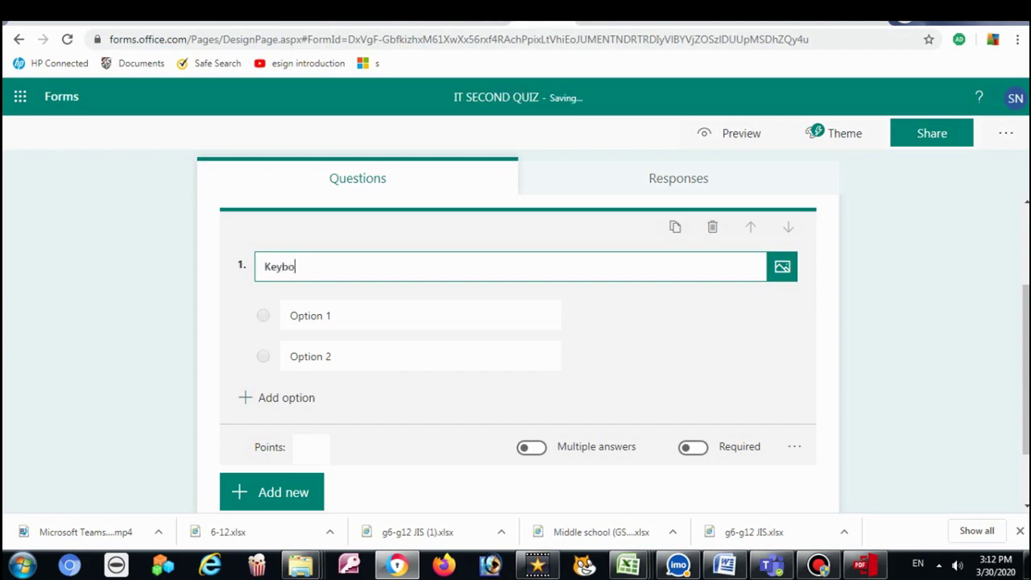
text(ard is an output Dev)
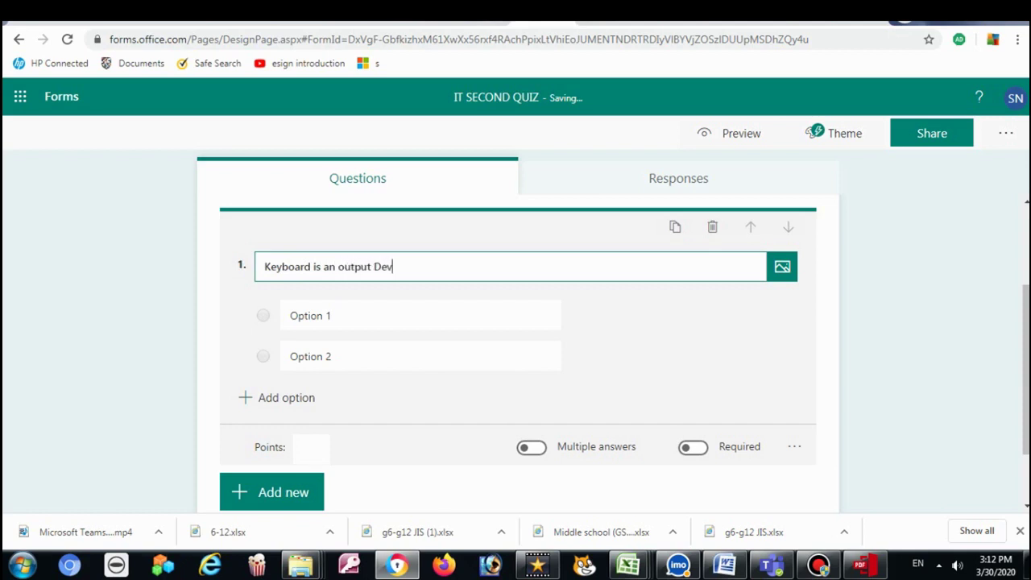
text(ice)
Give it the options True and False, marking False as correct.
click(322, 315)
text(Tr)
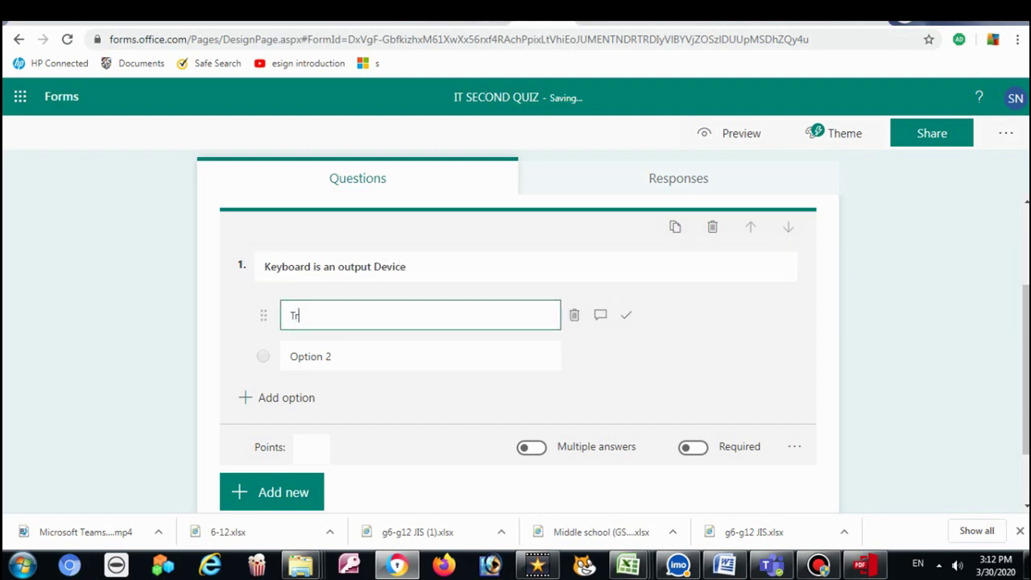
text(ue)
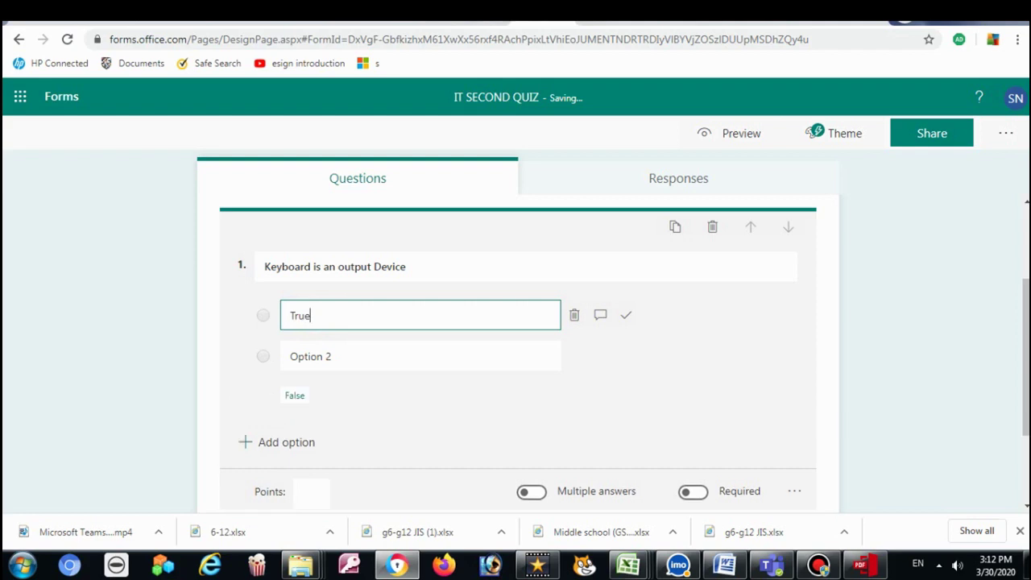
click(346, 358)
text(False)
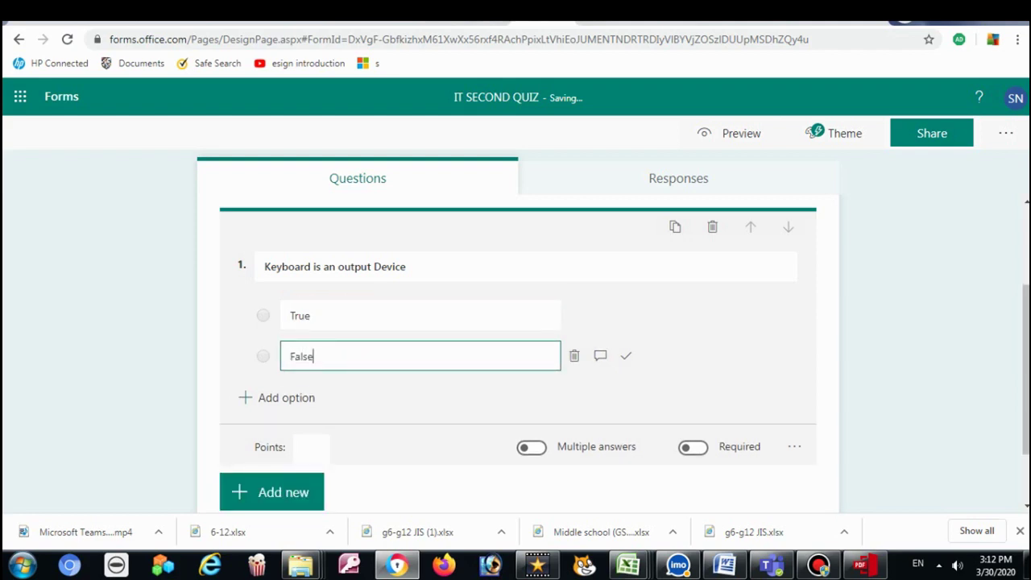
click(325, 318)
click(322, 356)
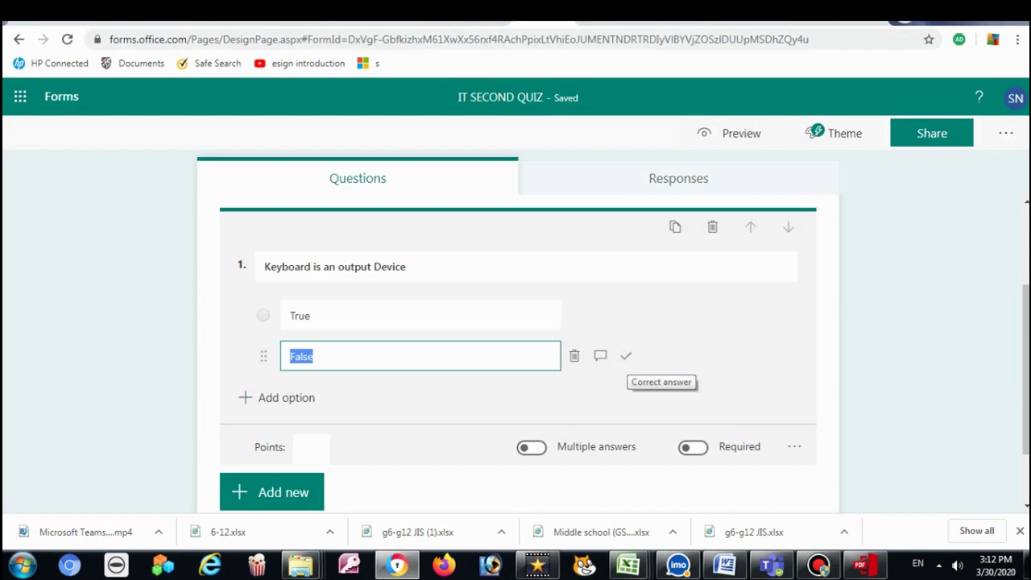
click(626, 355)
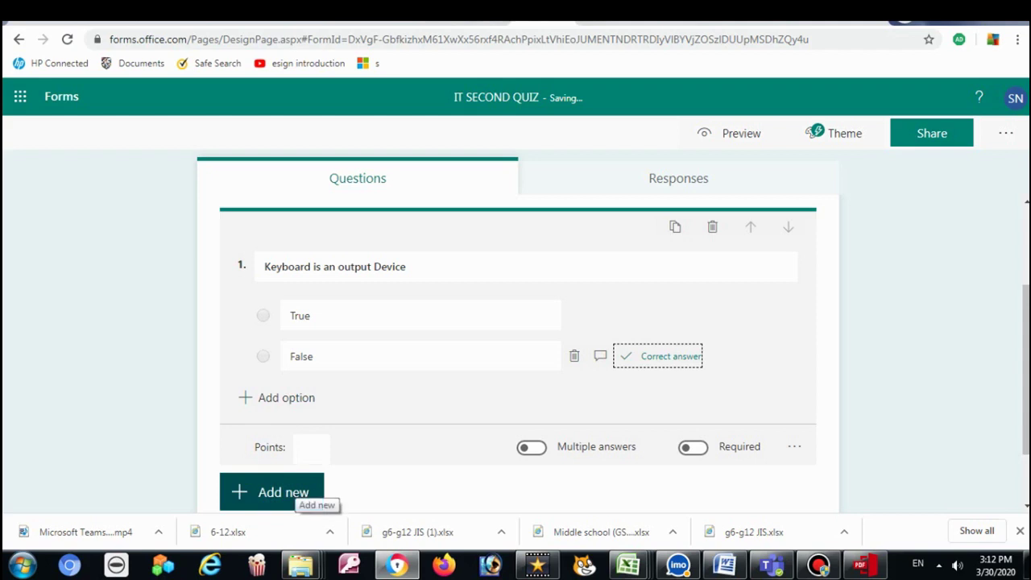
Add a second choice question reading 'speakers is an output device'.
click(310, 493)
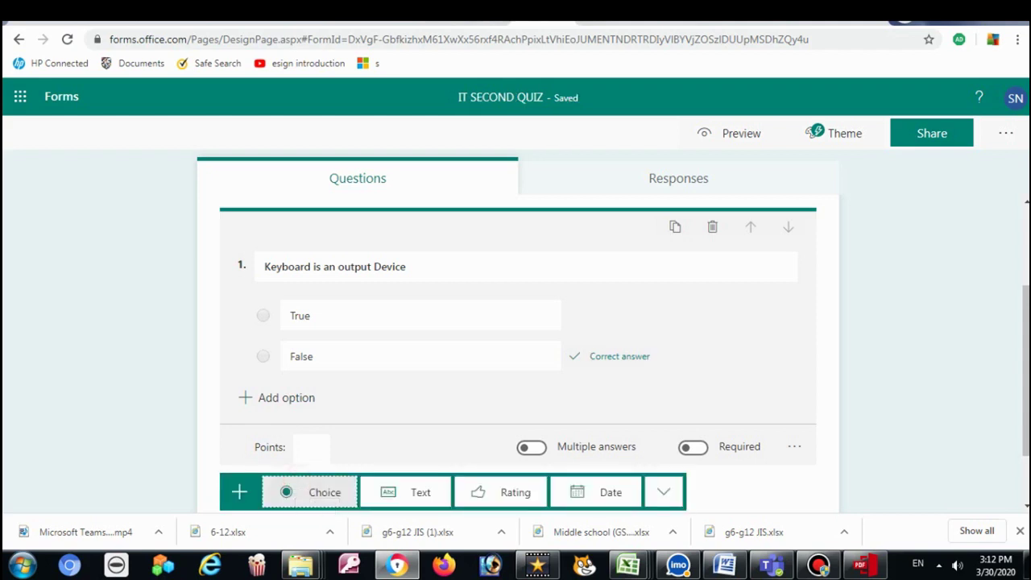
click(321, 488)
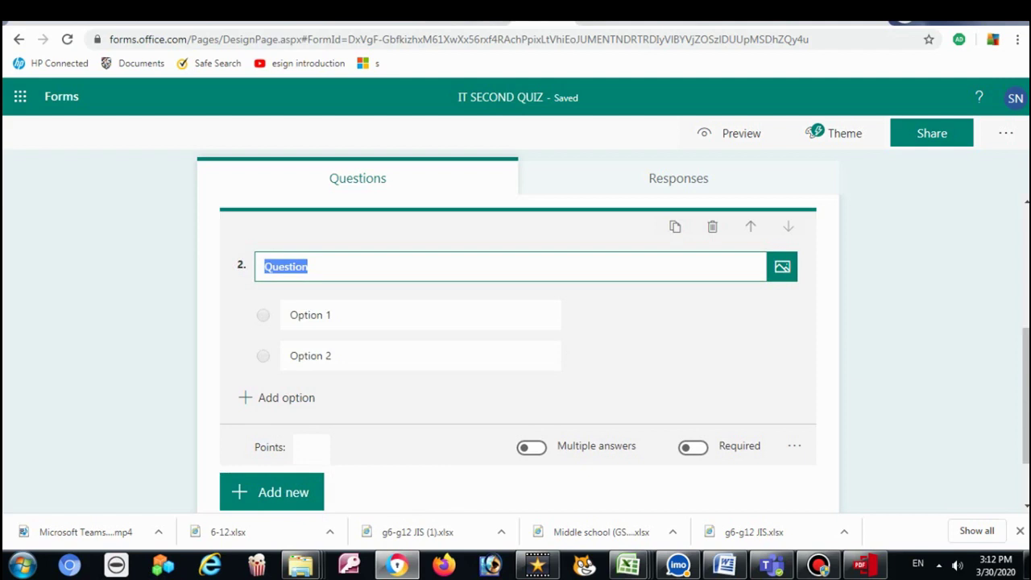
text(speakers )
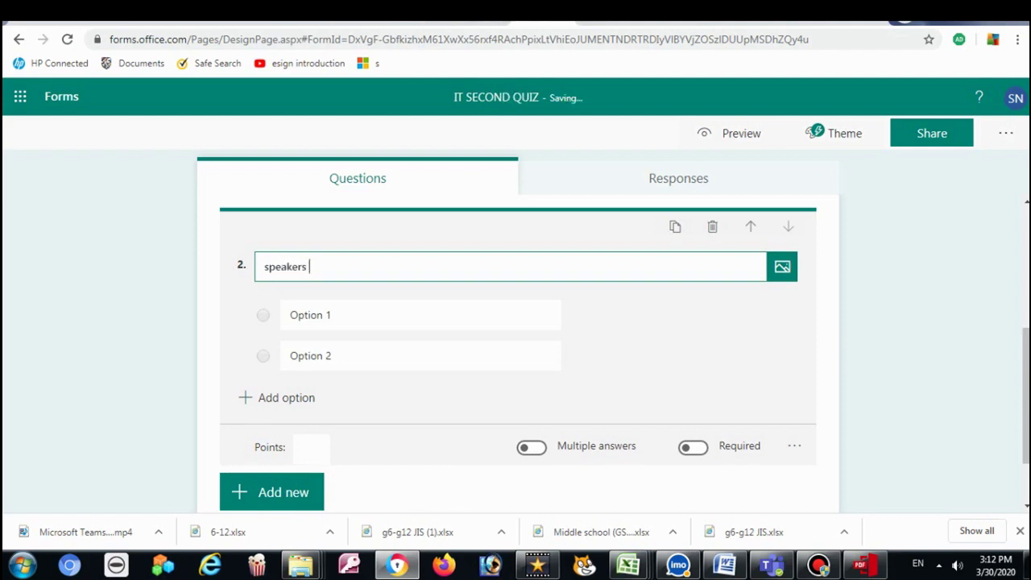
text(is an output device)
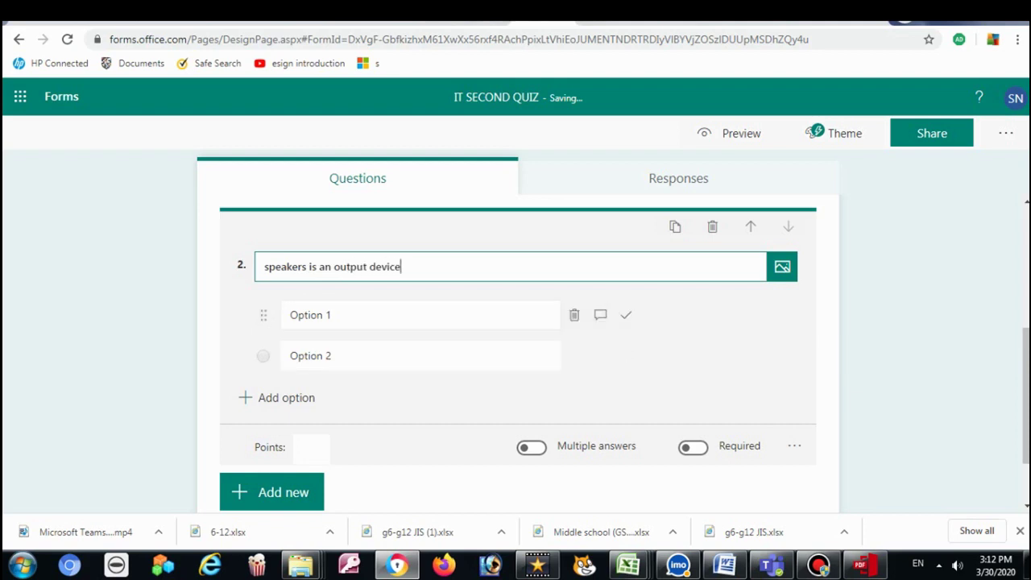
Enter True and False as its options, marking True as correct.
click(419, 315)
text(true)
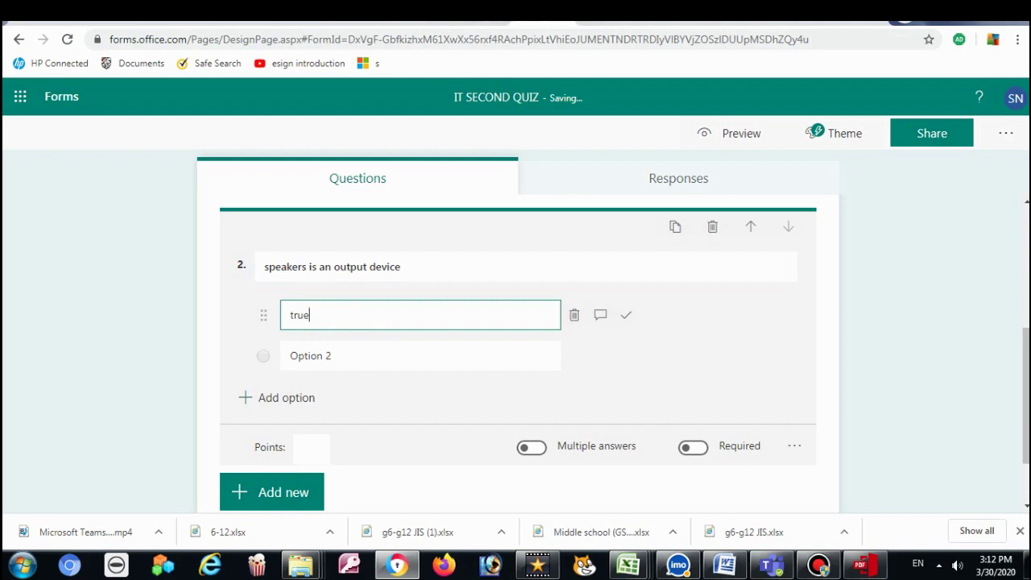
key(BackSpace)
key(BackSpace)
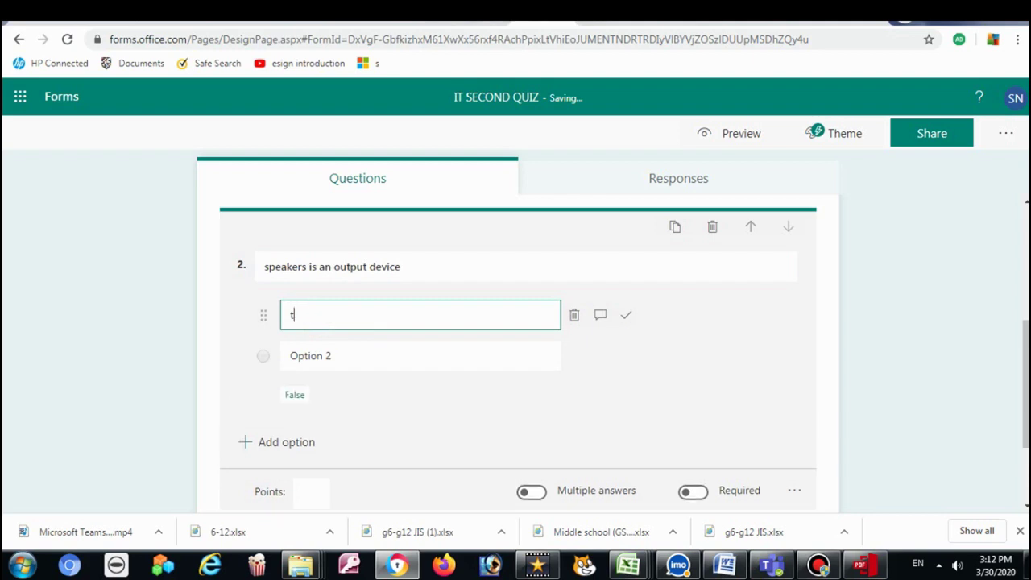
key(BackSpace)
text(True)
key(Tab)
text(Fa)
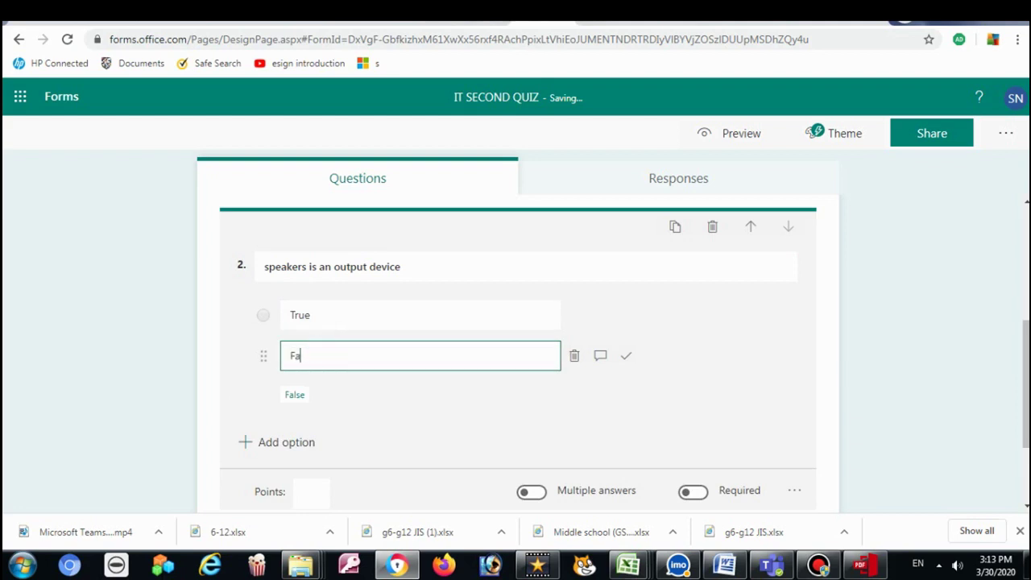
text(lse)
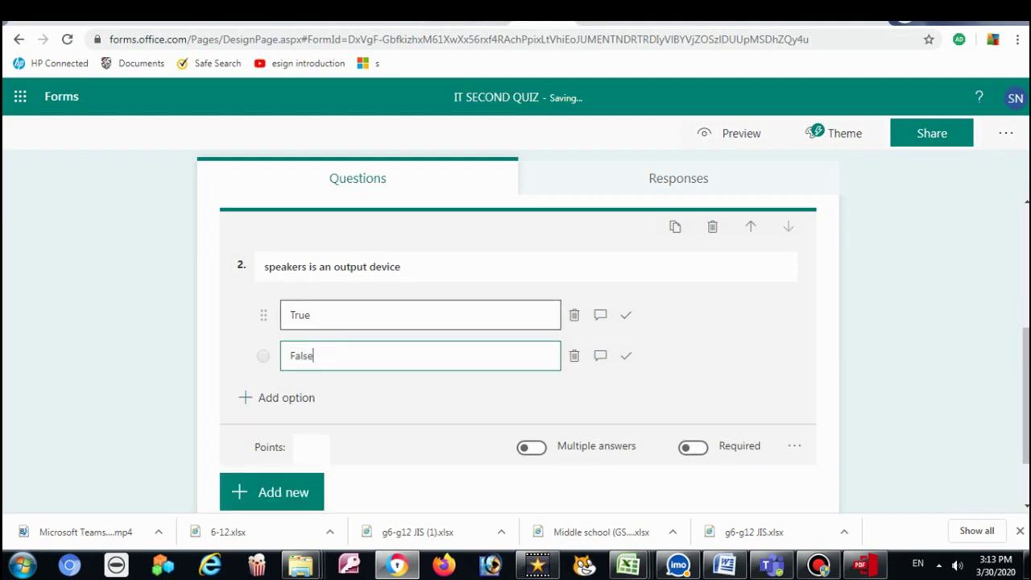
click(625, 315)
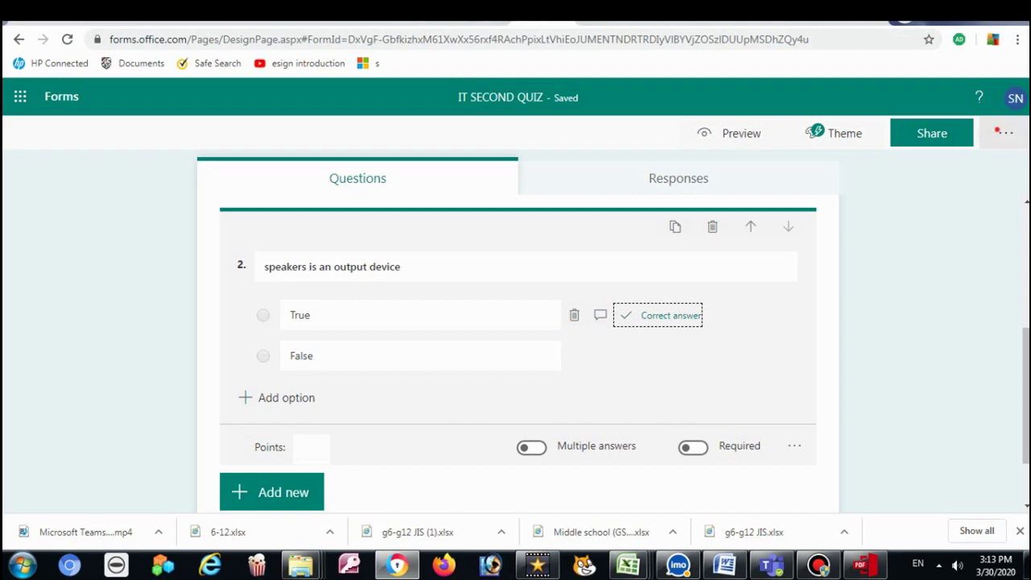
click(1006, 133)
In quiz settings, enable email receipts and per-response notifications, leaving start and end dates off.
click(966, 166)
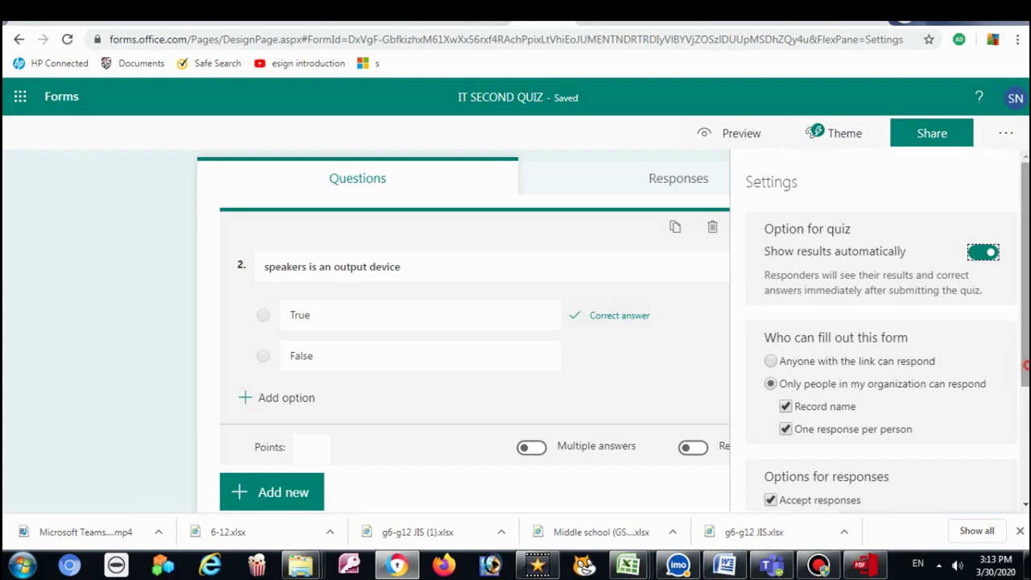
scroll(878, 330, down, 3)
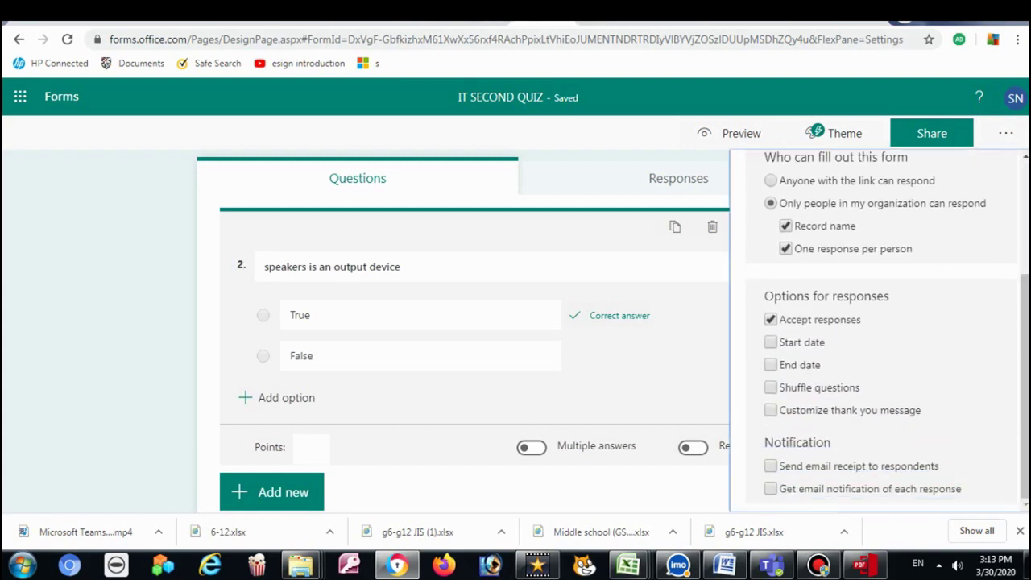
click(771, 342)
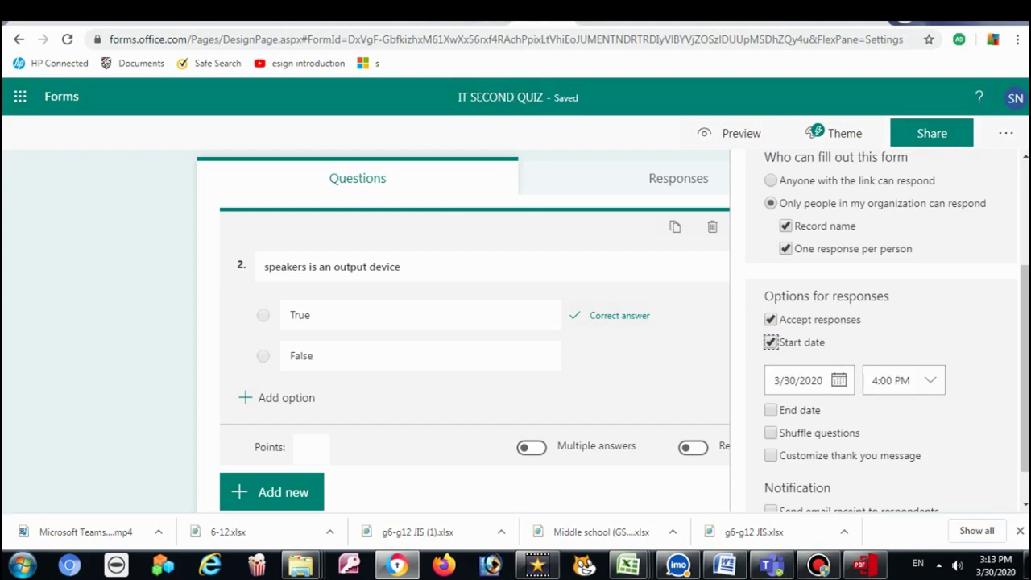
click(771, 410)
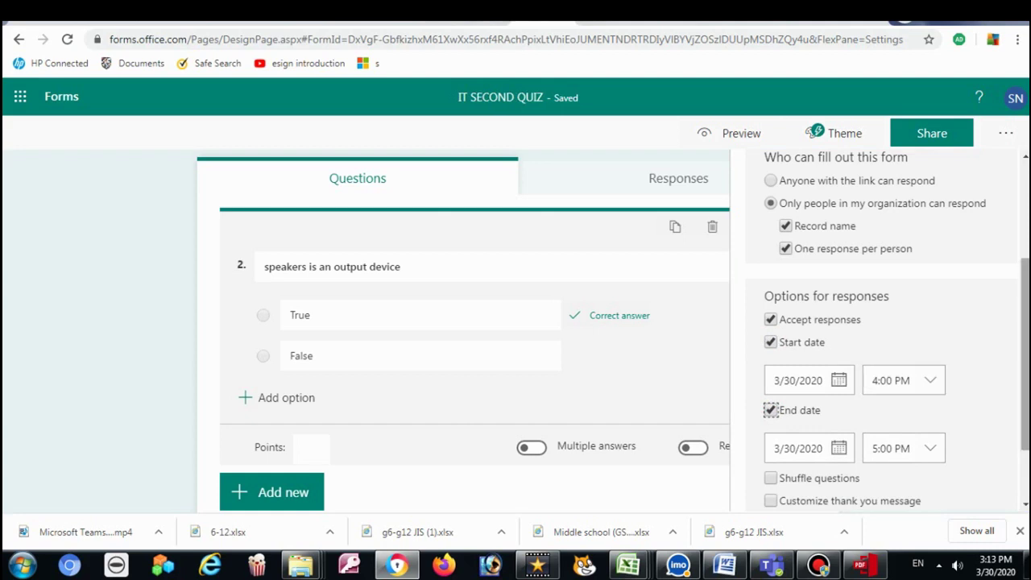
scroll(881, 328, down, 1)
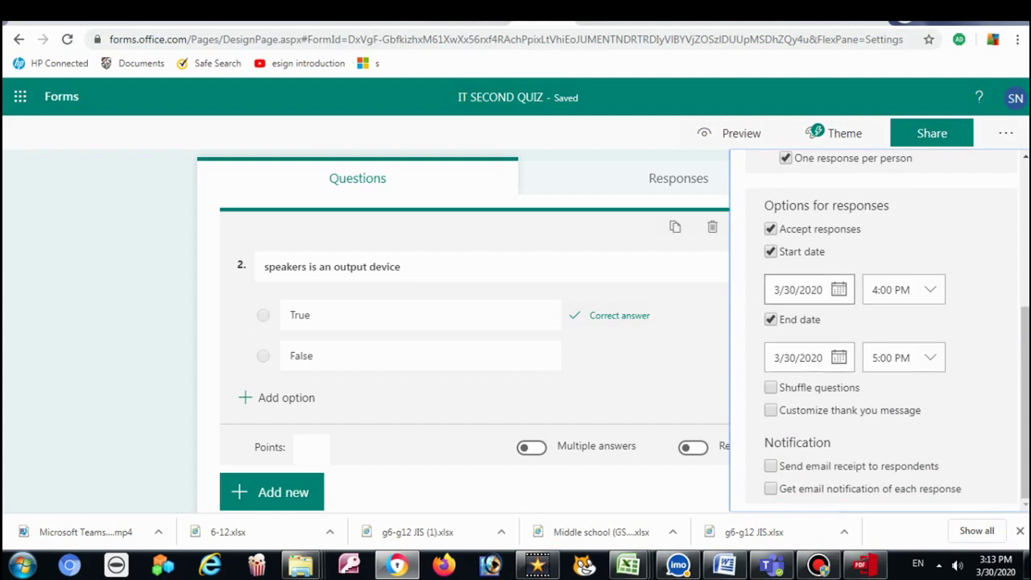
click(770, 466)
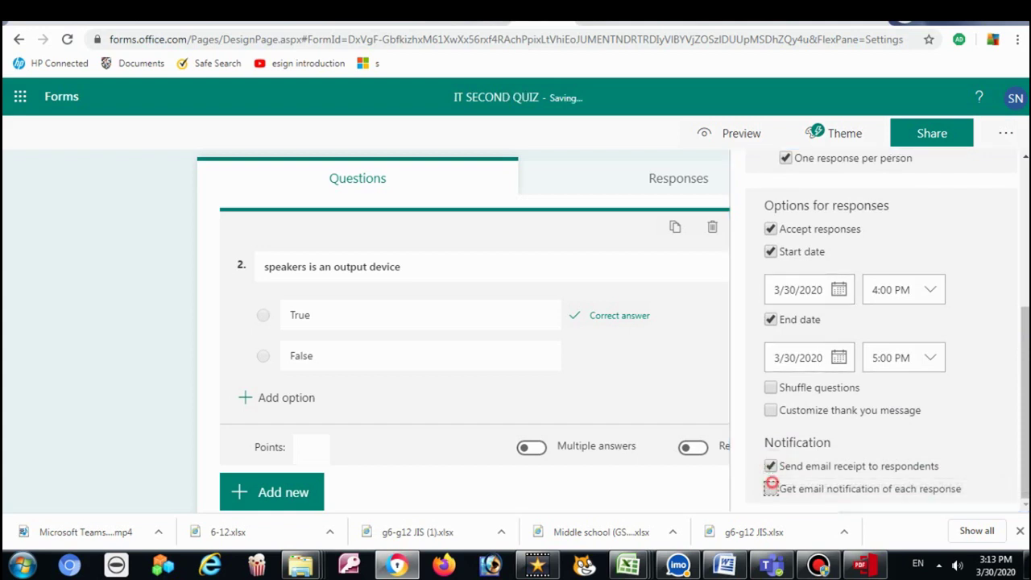
click(770, 488)
click(770, 319)
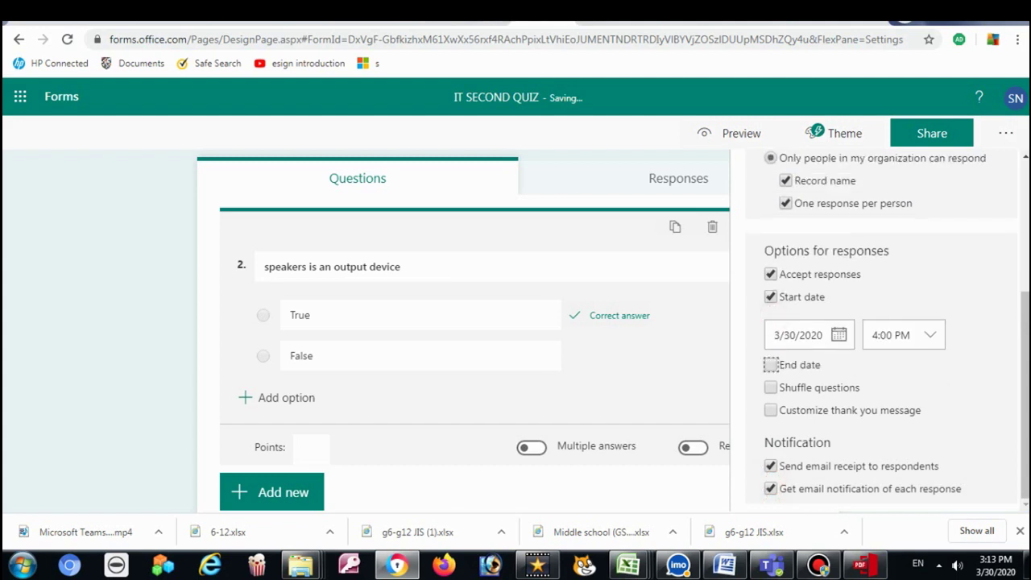
click(770, 296)
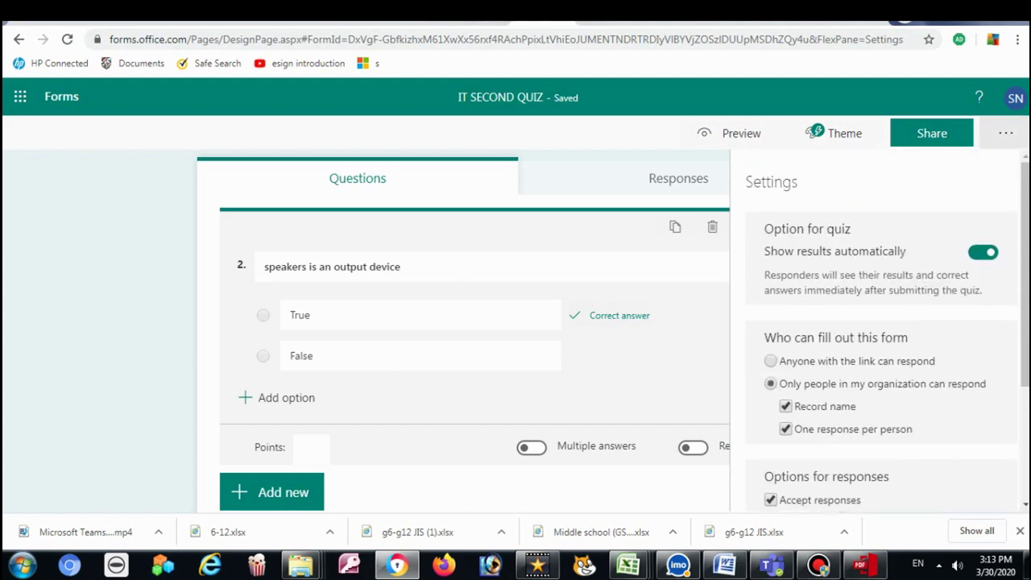
click(1006, 134)
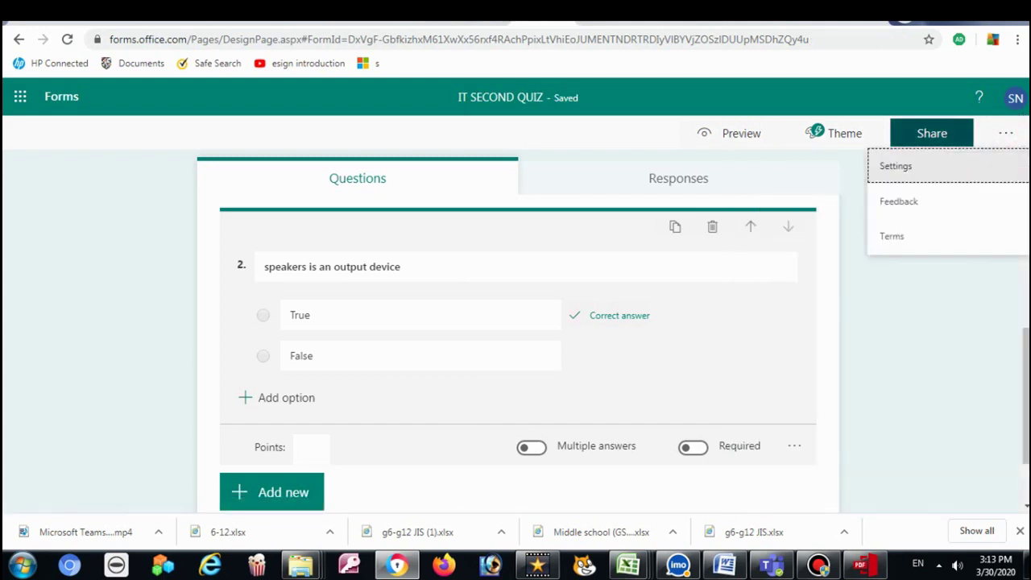
Copy the quiz's response link from the Share pane and reopen the form settings.
click(931, 133)
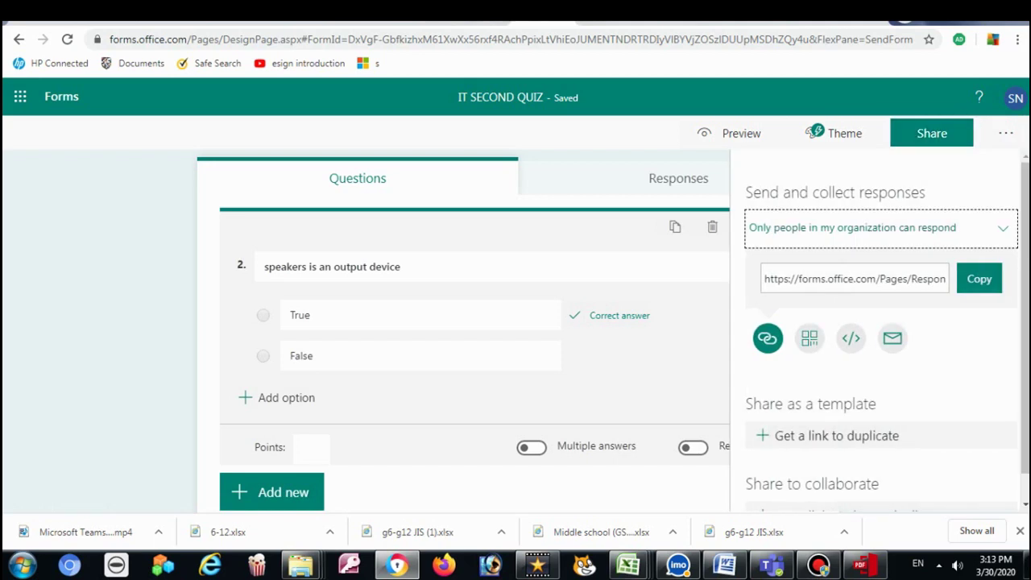
click(979, 278)
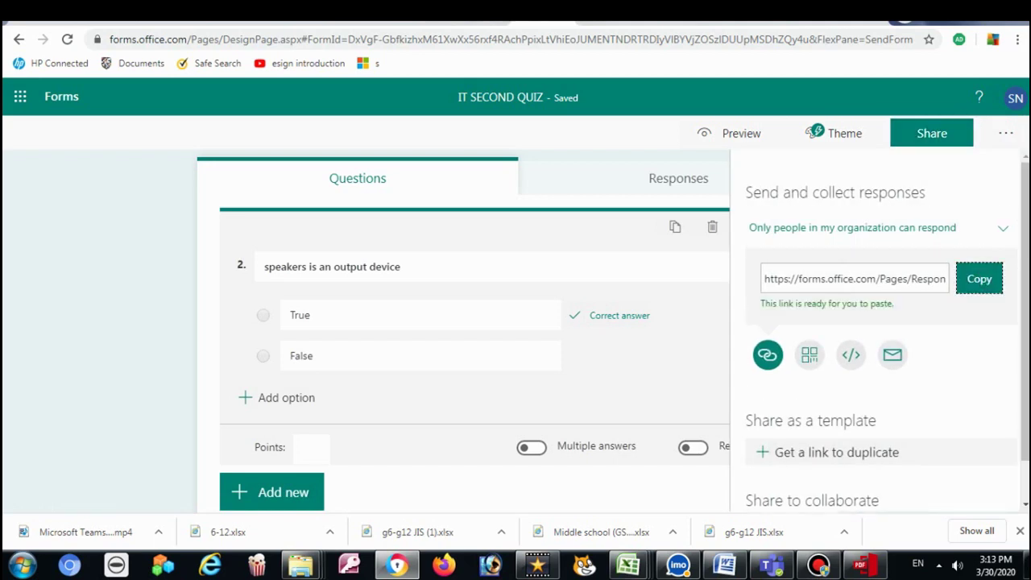
click(1006, 134)
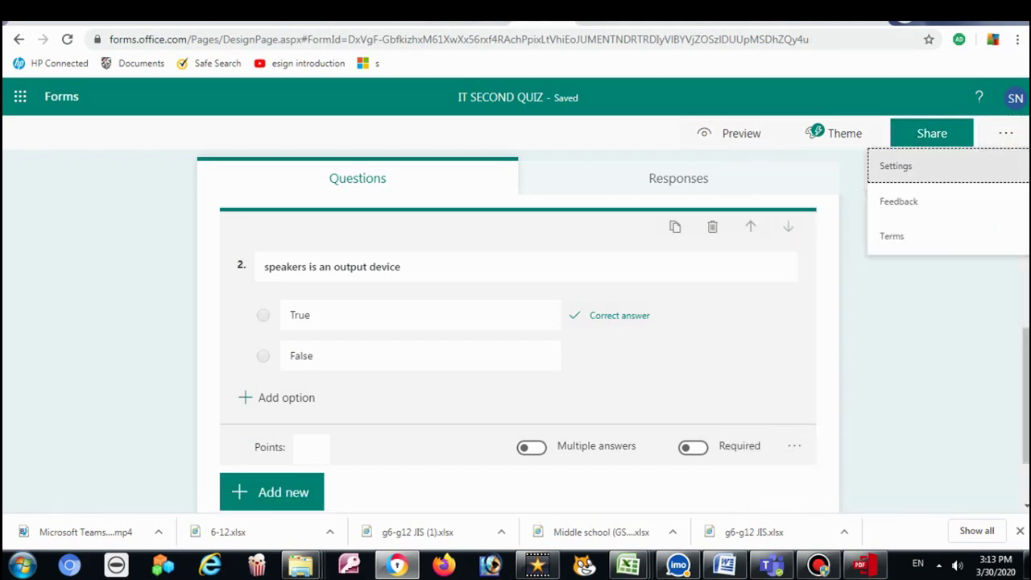
click(951, 166)
scroll(881, 338, down, 3)
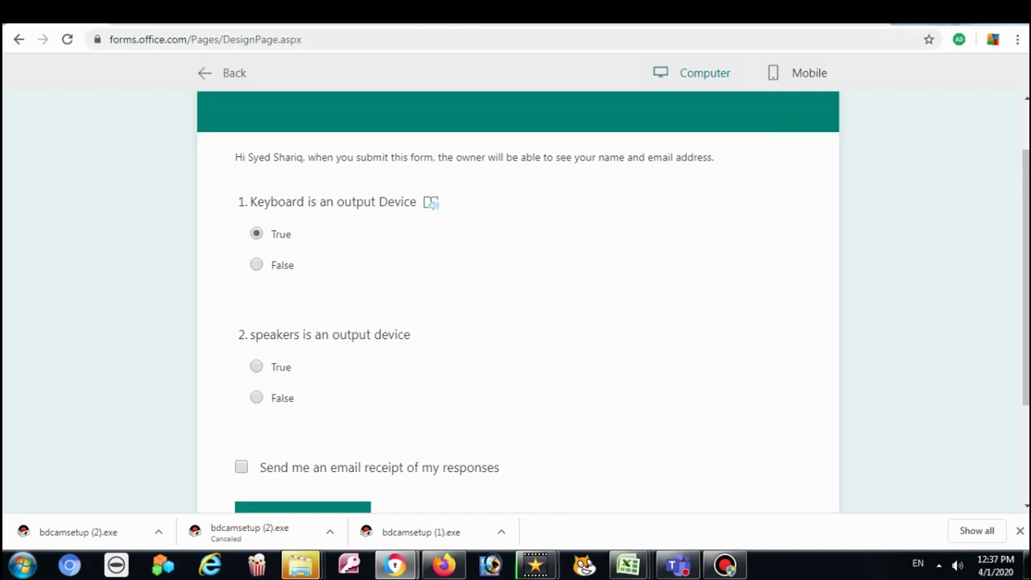
In preview, answer False for question 1 and True for question 2, request an email receipt, and submit.
key(Down)
click(256, 367)
scroll(516, 302, down, 1)
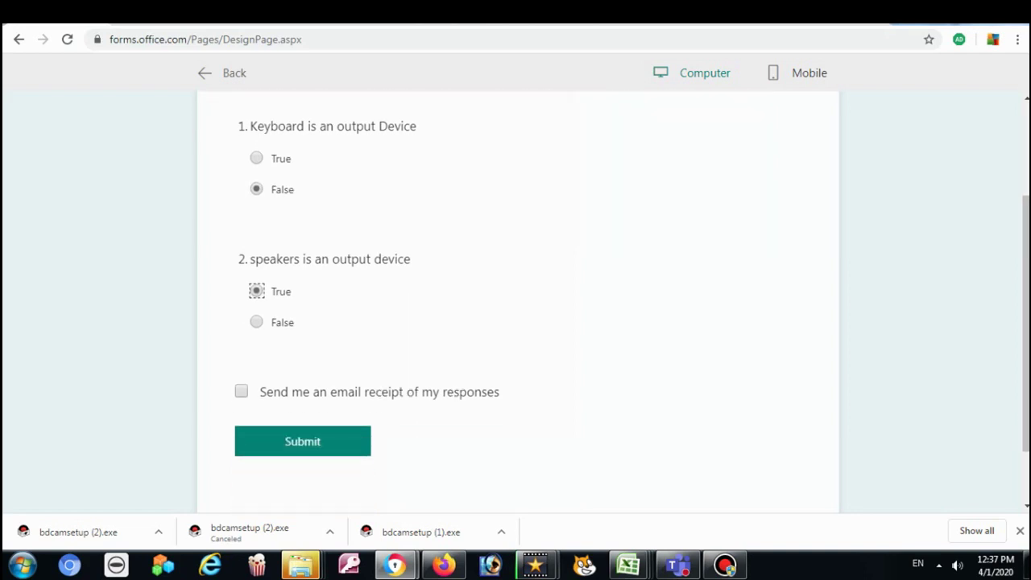
click(241, 391)
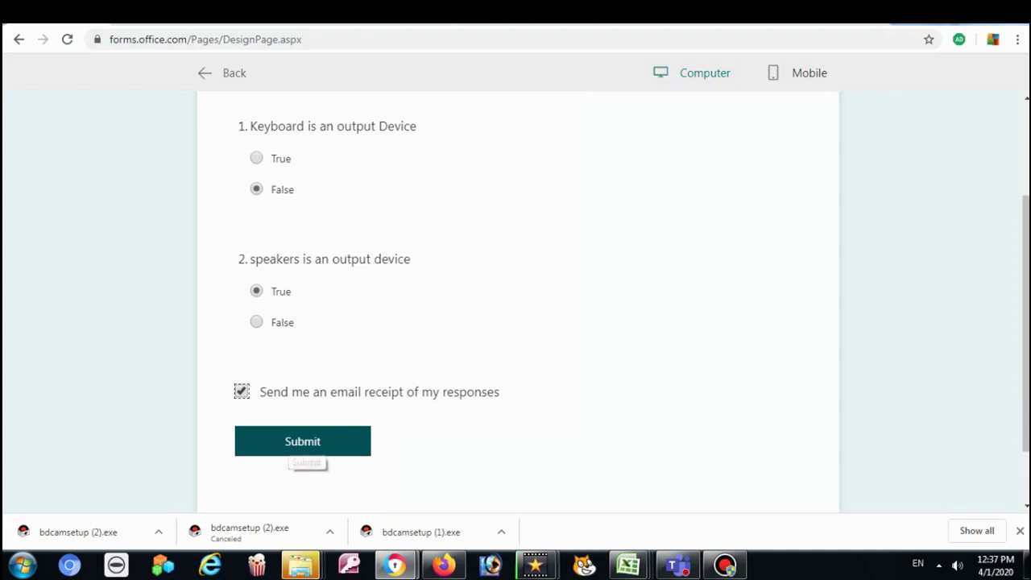
click(302, 441)
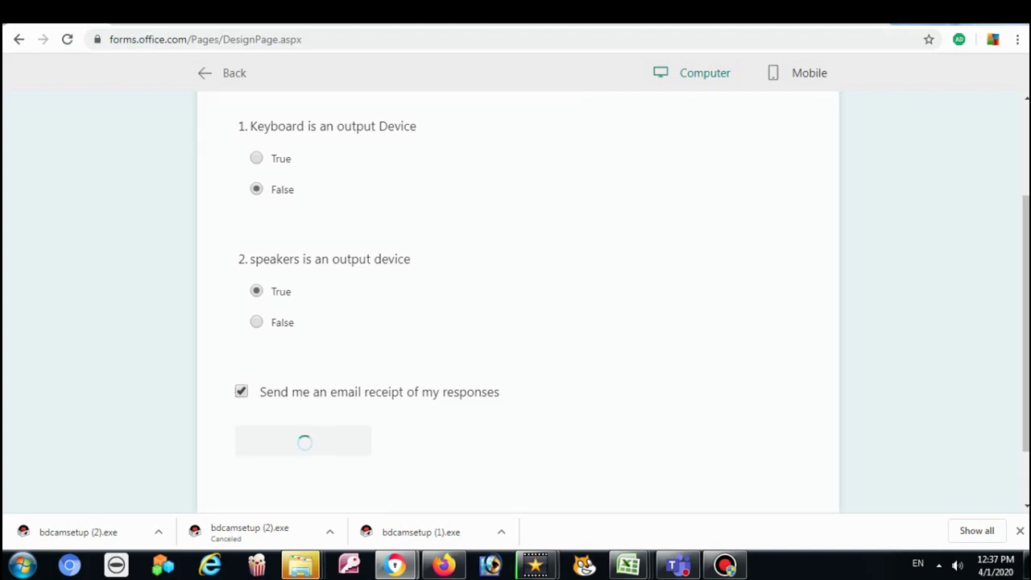
Review the submission confirmation page, then leave the preview for the form editor.
scroll(424, 334, up, 1)
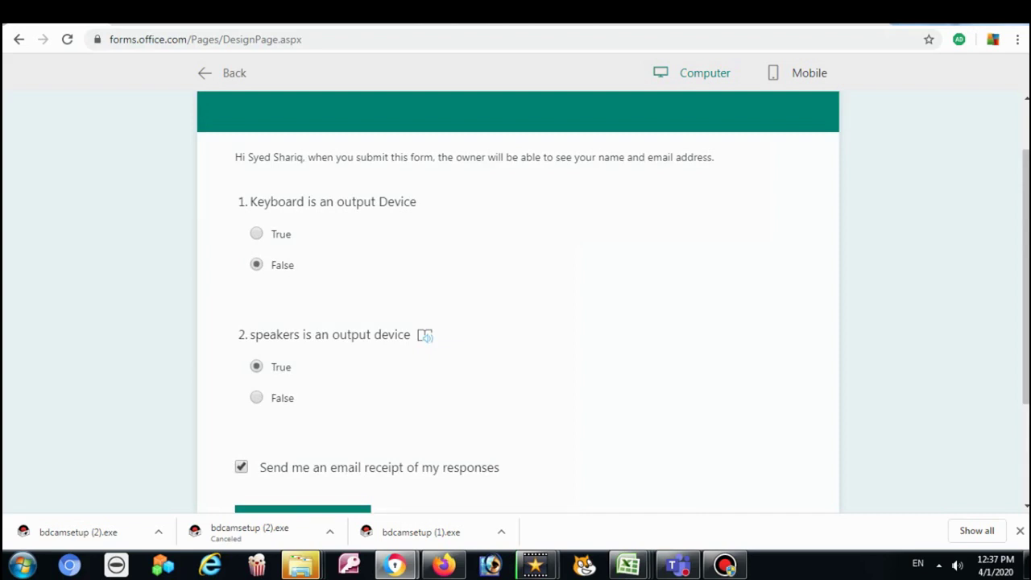
scroll(515, 302, up, 1)
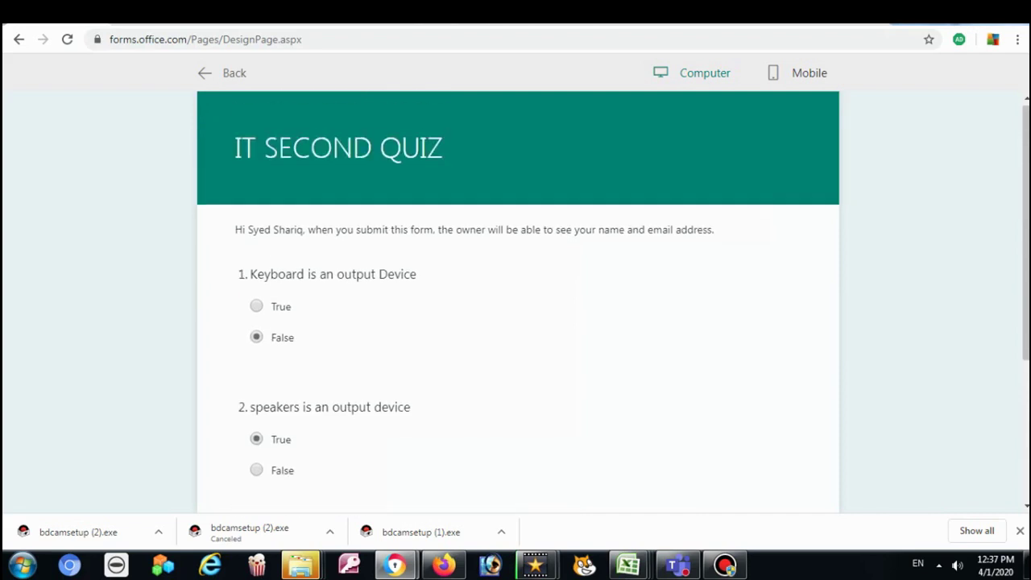
scroll(516, 302, down, 2)
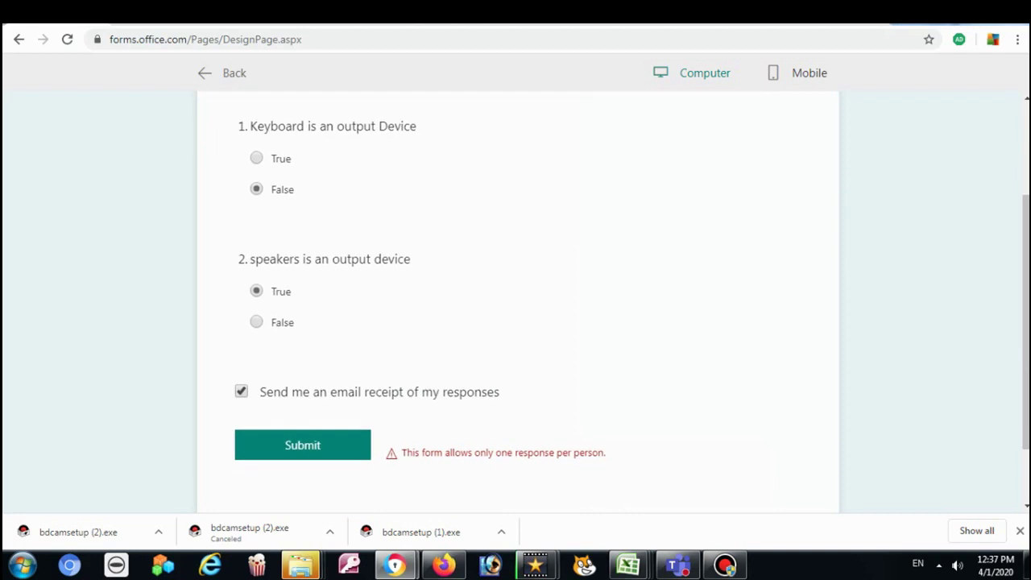
drag(607, 453, 401, 453)
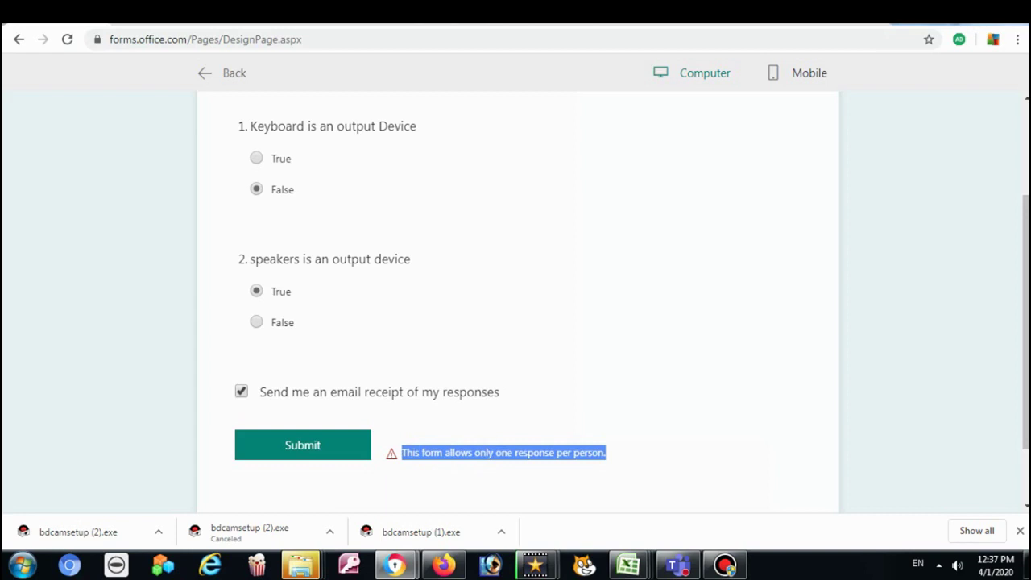
scroll(518, 302, up, 3)
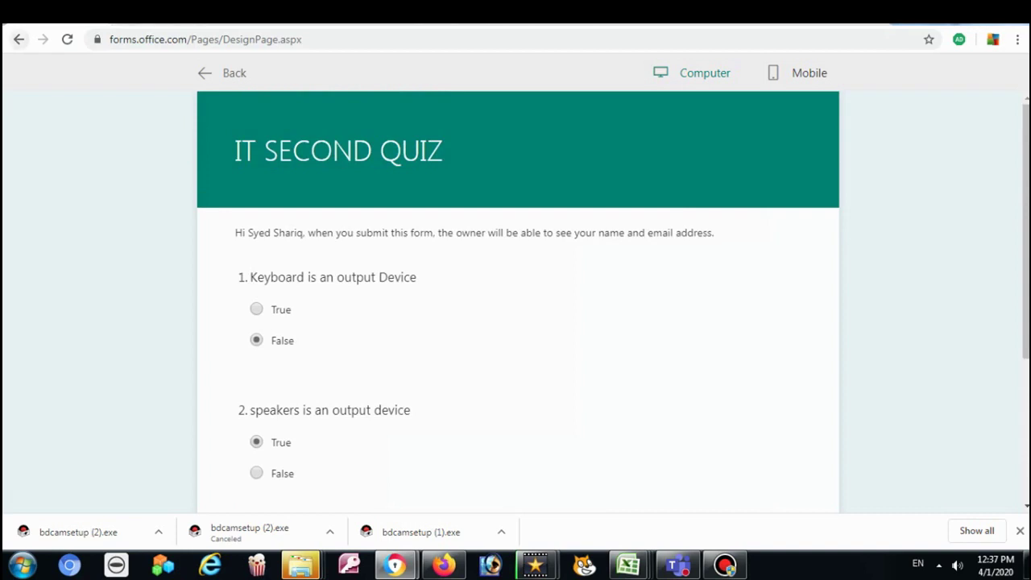
click(19, 38)
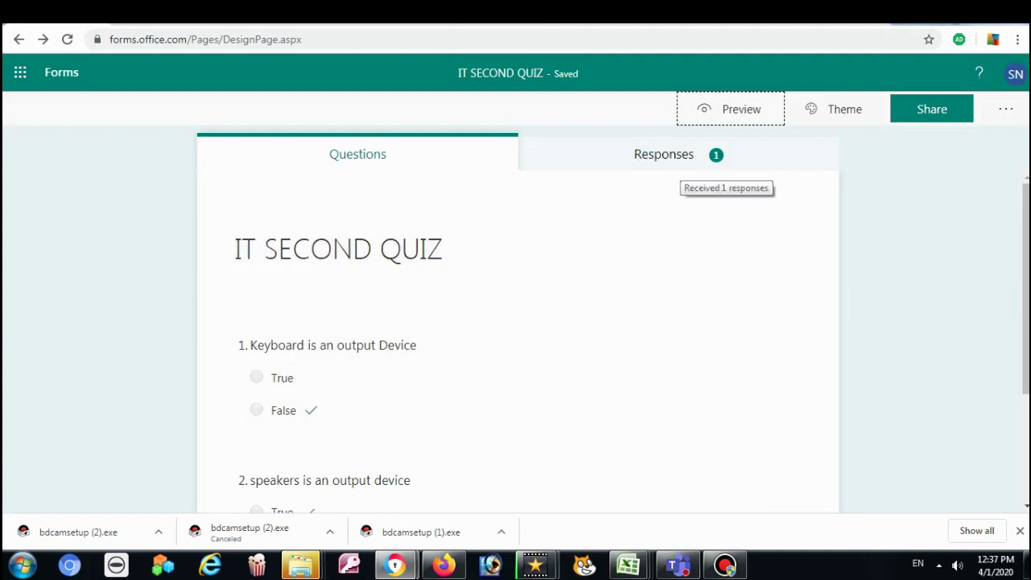
Open the Responses tab showing 1 response with a 00:16 average time.
click(714, 161)
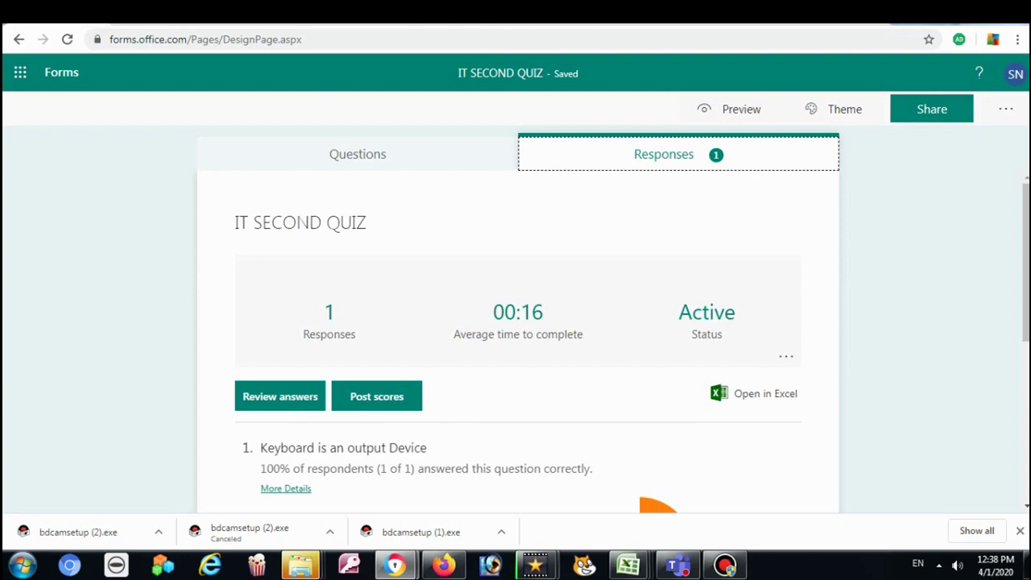
Review the respondent's individual answers and the points for question 1.
click(280, 396)
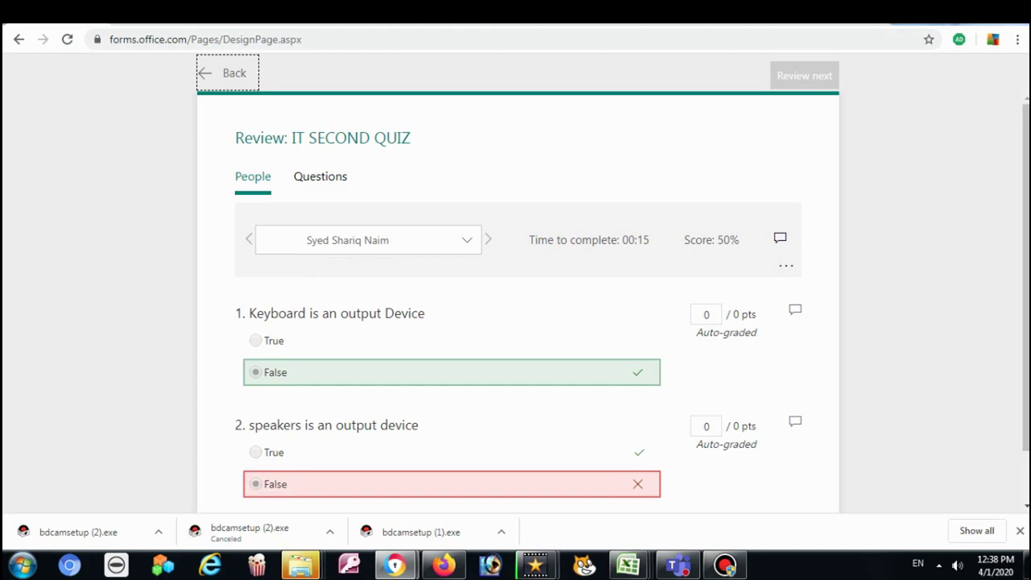
click(347, 240)
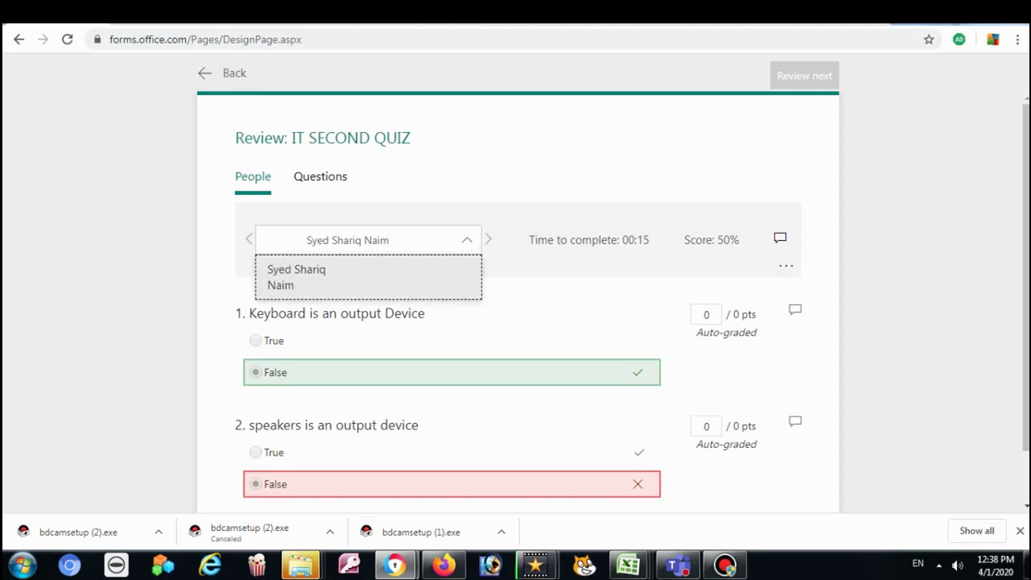
key(Return)
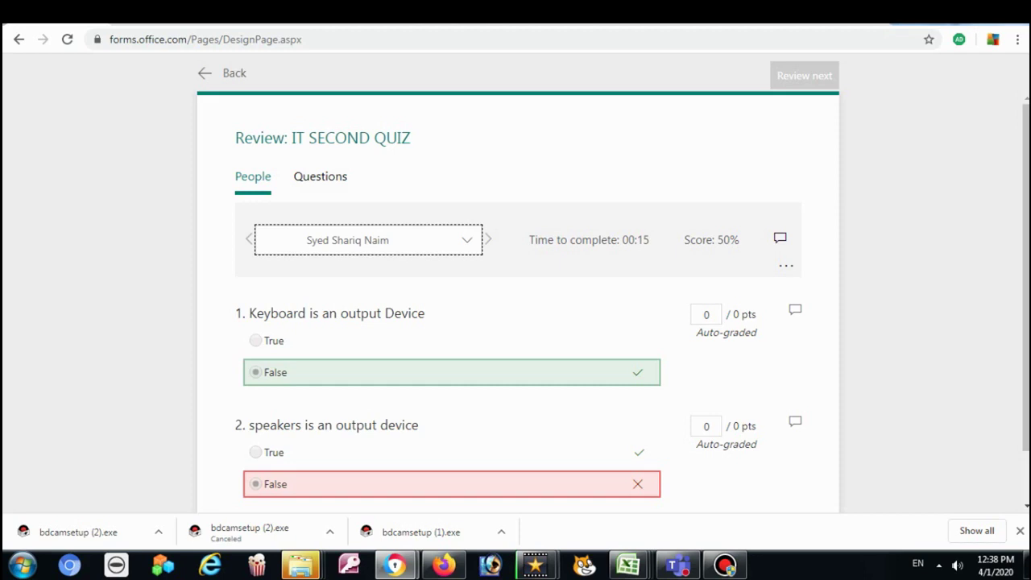
click(706, 314)
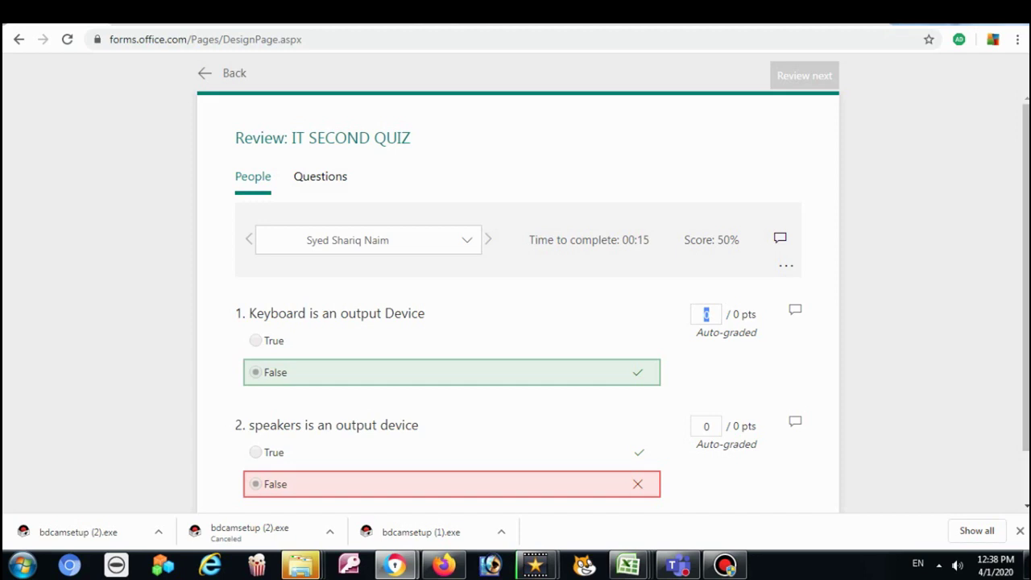
scroll(532, 294, down, 1)
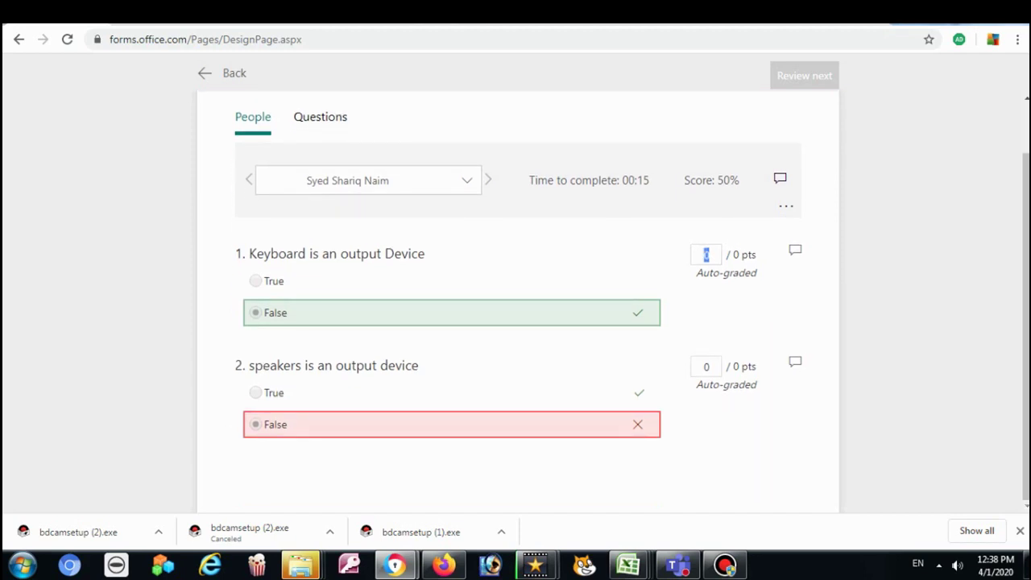
scroll(532, 294, up, 1)
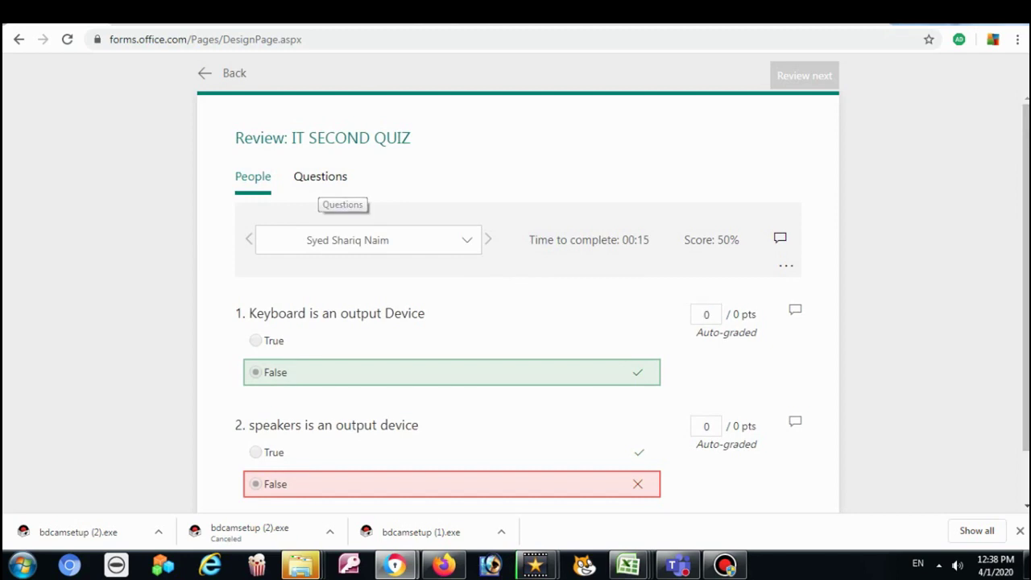
Switch to per-question review, view question 2's answers, then return to the summary.
click(320, 177)
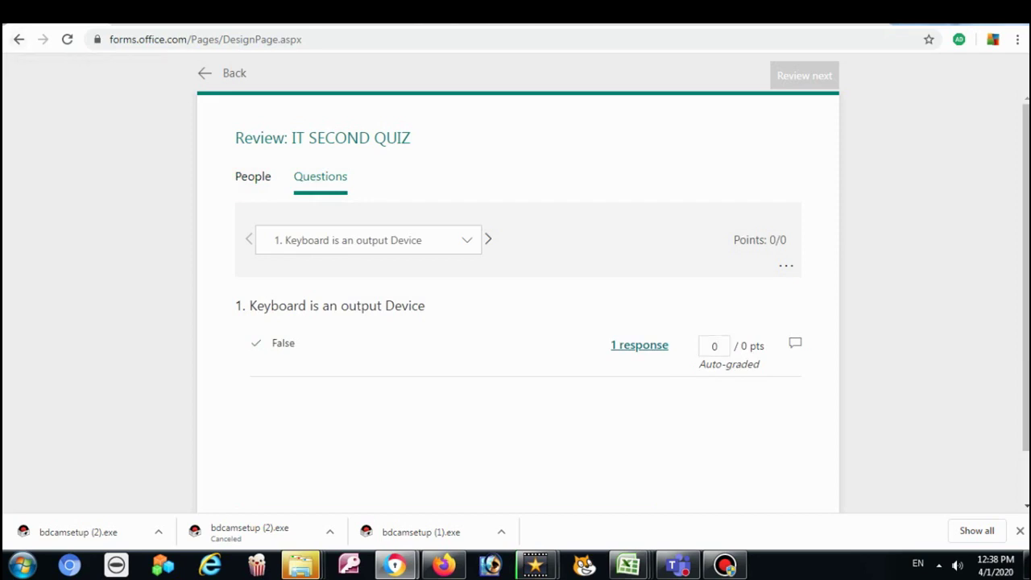
click(467, 240)
key(Down)
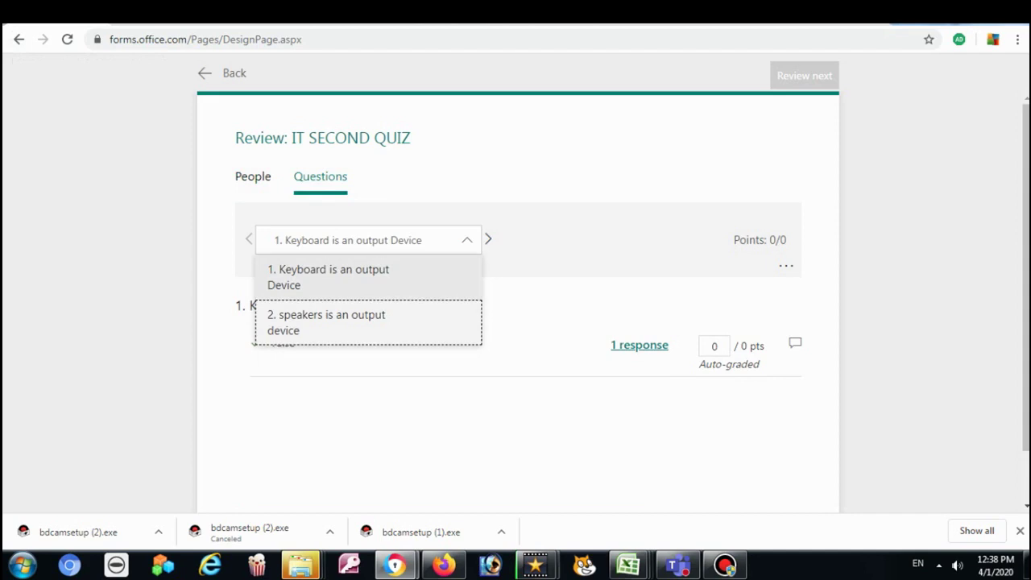
key(Return)
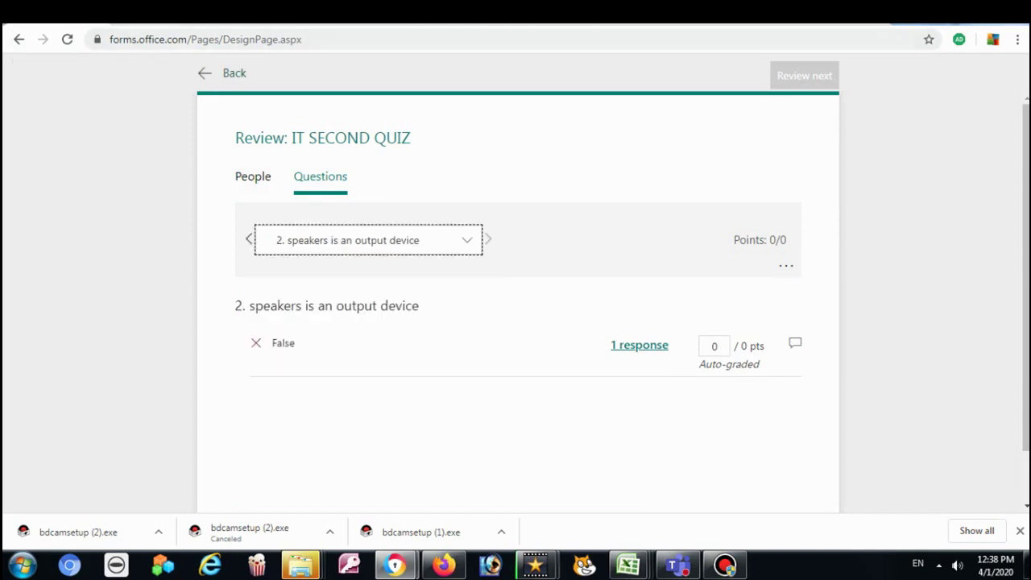
click(227, 73)
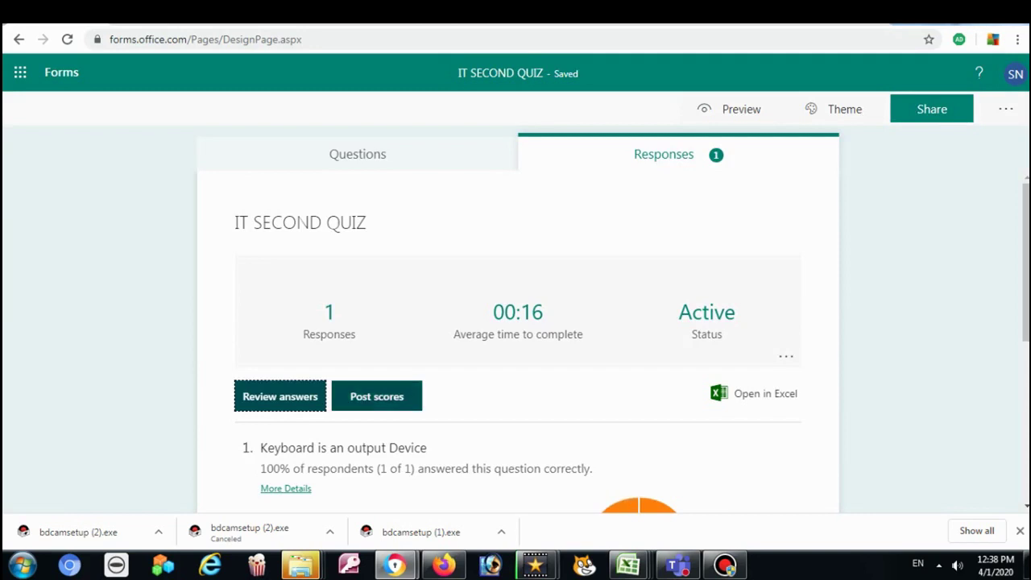
Open the quiz's grades list and preview the respondent's submitted quiz.
key(Tab)
key(Return)
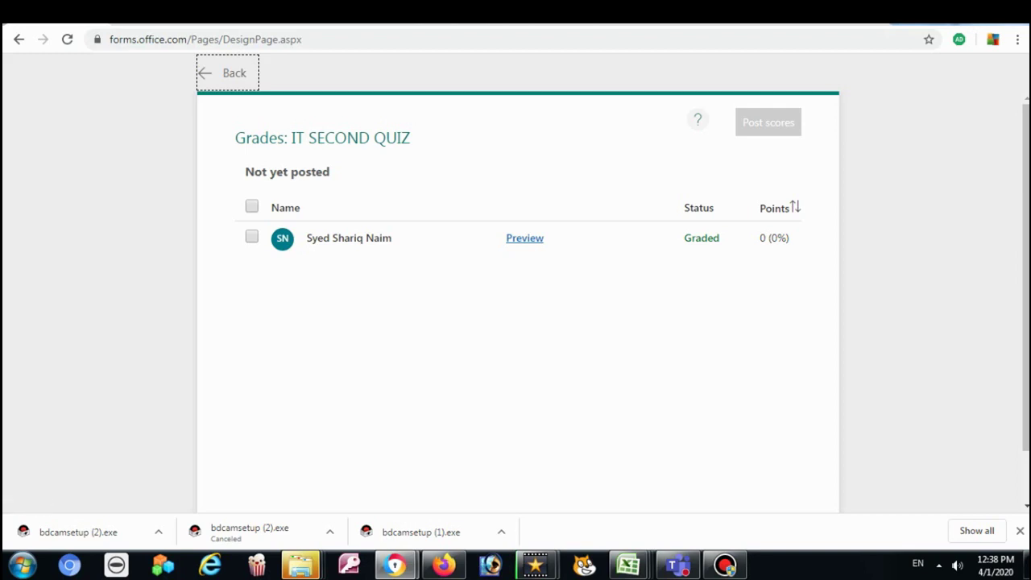
key(Tab)
key(Tab)
click(524, 237)
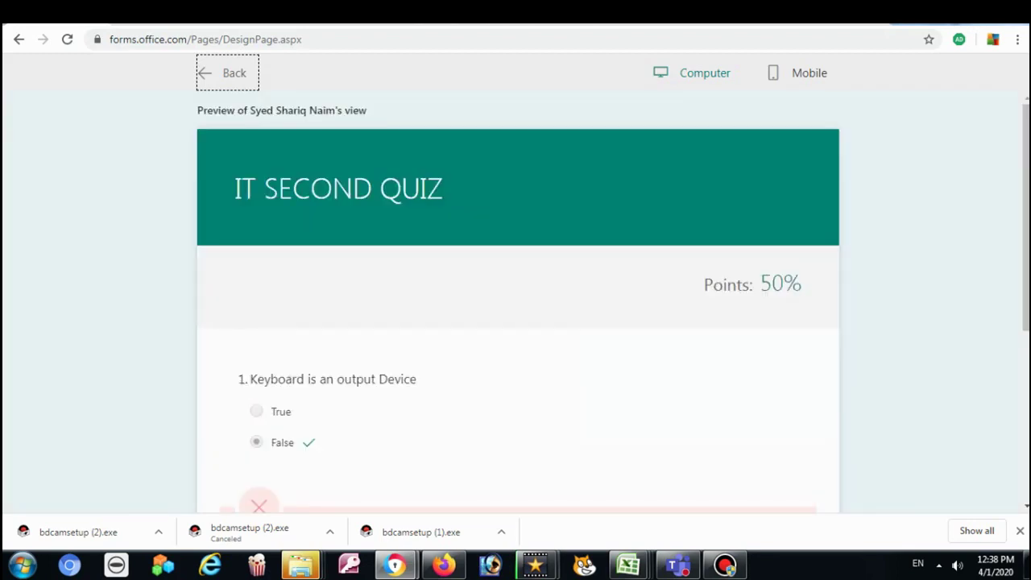
Review the 50% graded answers (question 1 correct, question 2 wrong), then return to the grades list.
scroll(515, 306, down, 1)
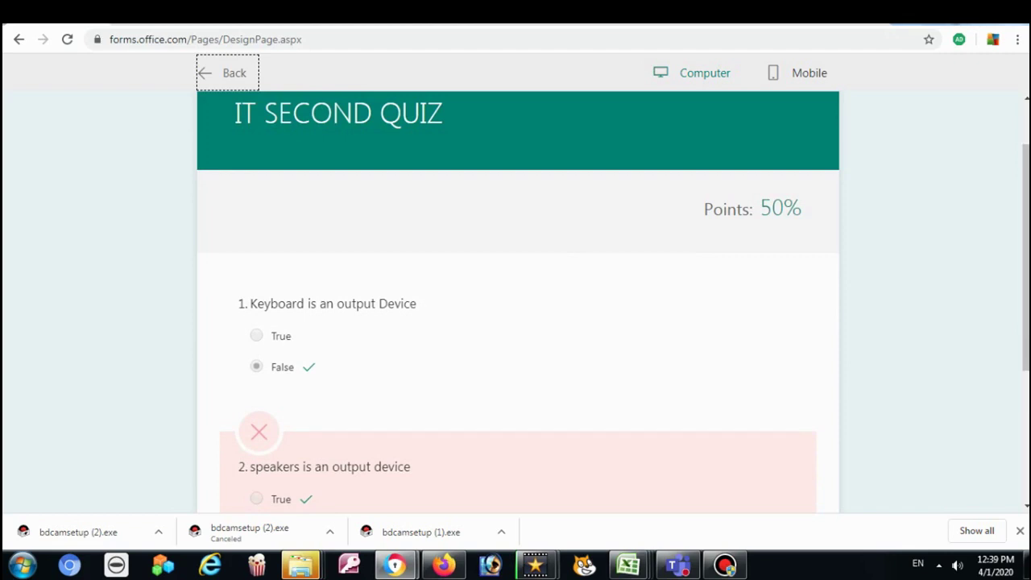
drag(771, 208, 802, 208)
click(786, 208)
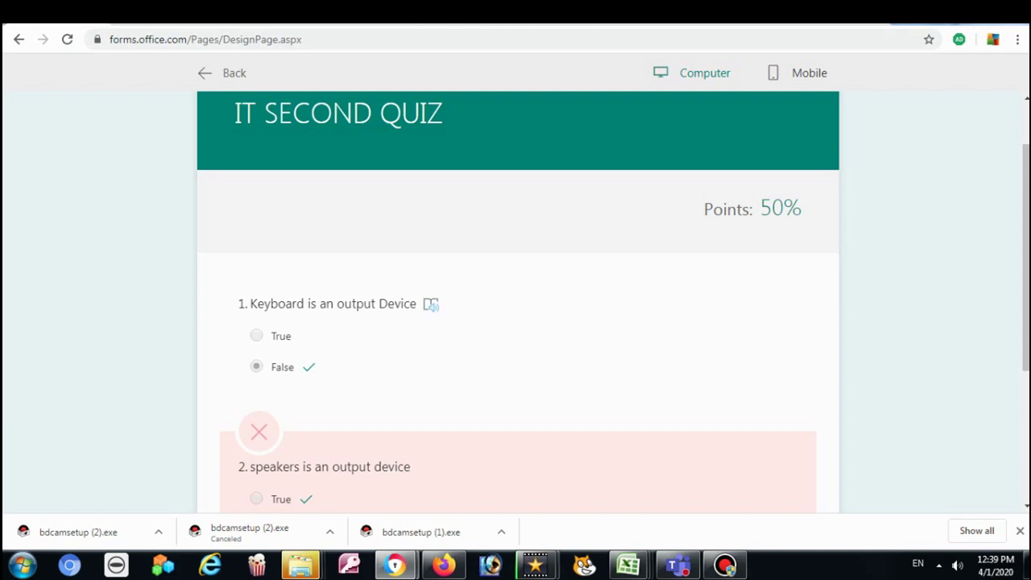
scroll(515, 322, down, 1)
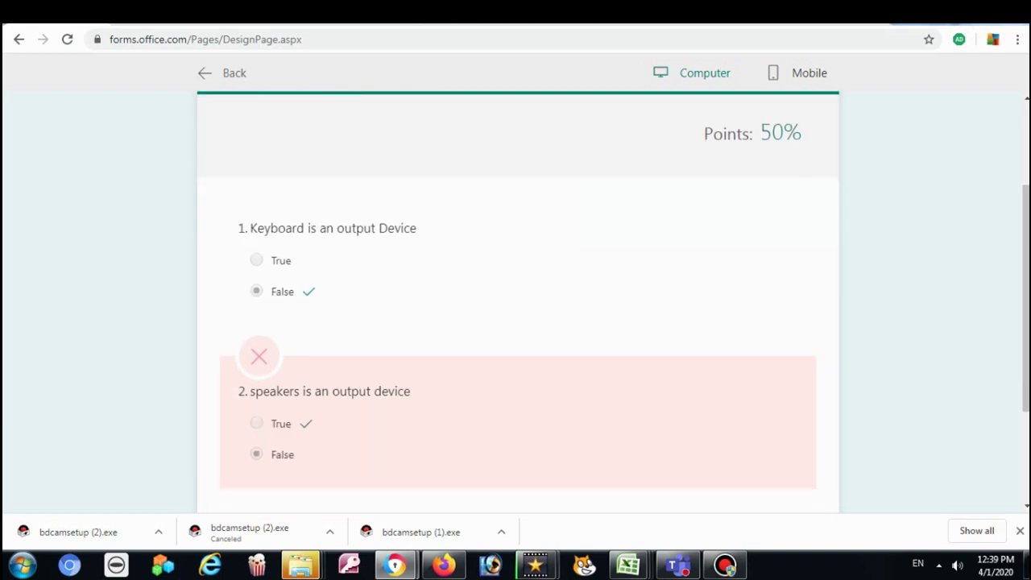
scroll(515, 323, up, 2)
click(18, 39)
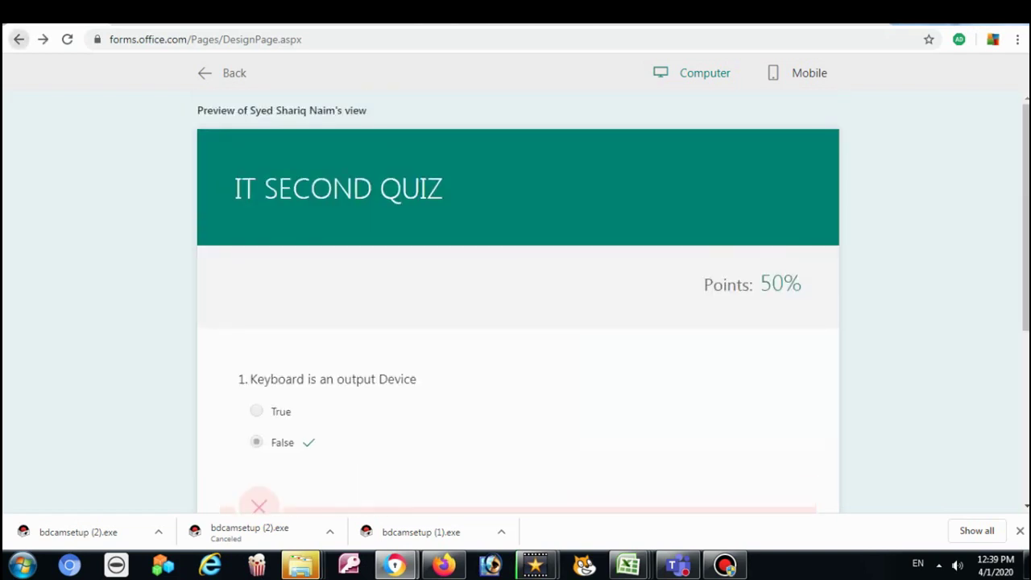
Go back to the responses summary and look over both questions' response charts.
click(18, 38)
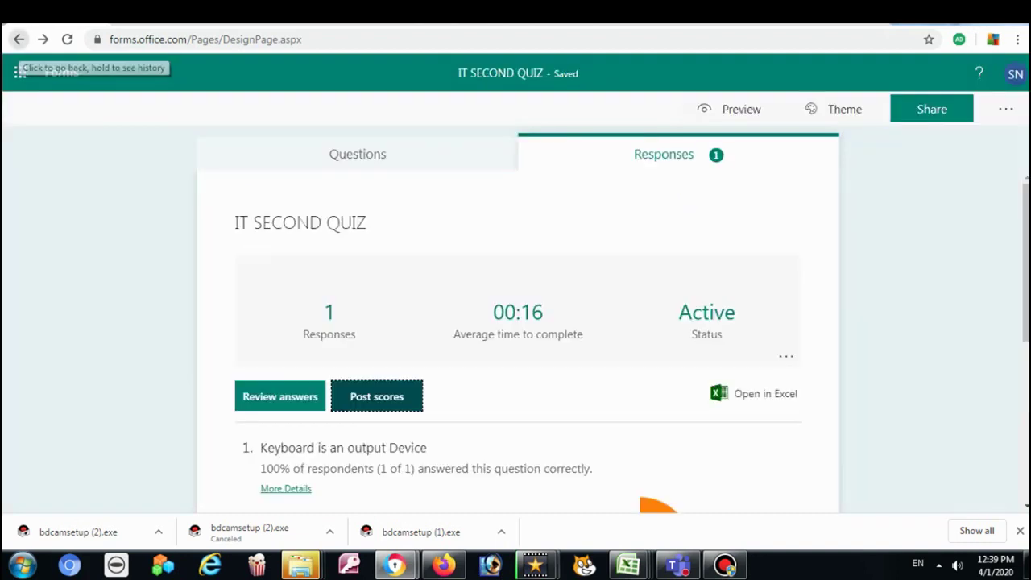
scroll(516, 338, down, 2)
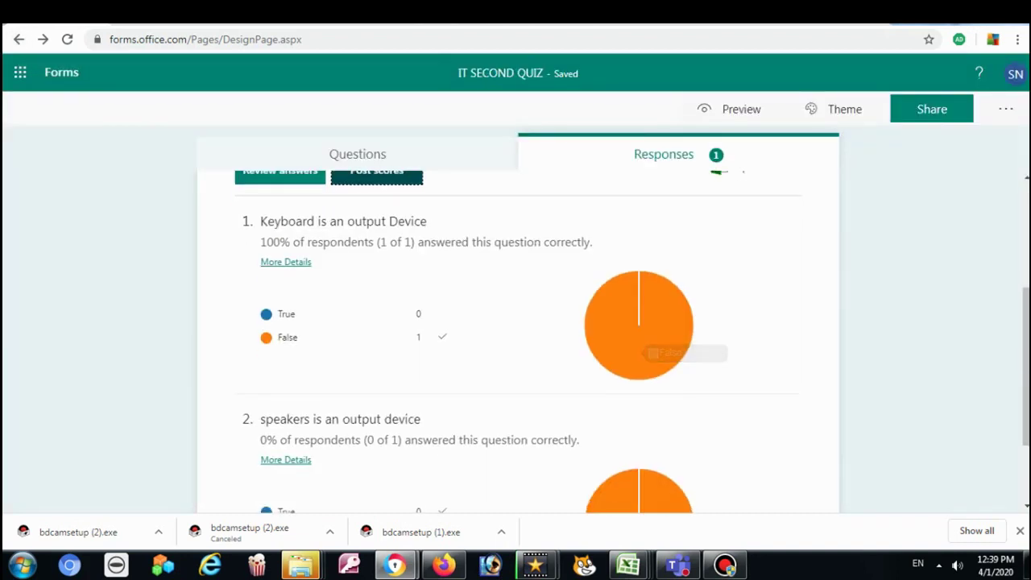
scroll(652, 352, down, 2)
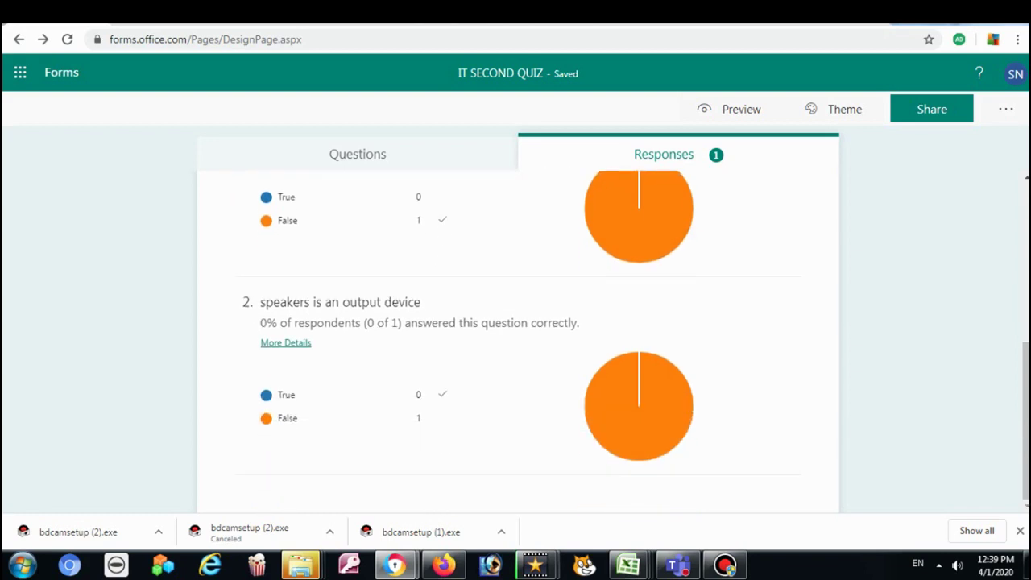
scroll(515, 338, up, 4)
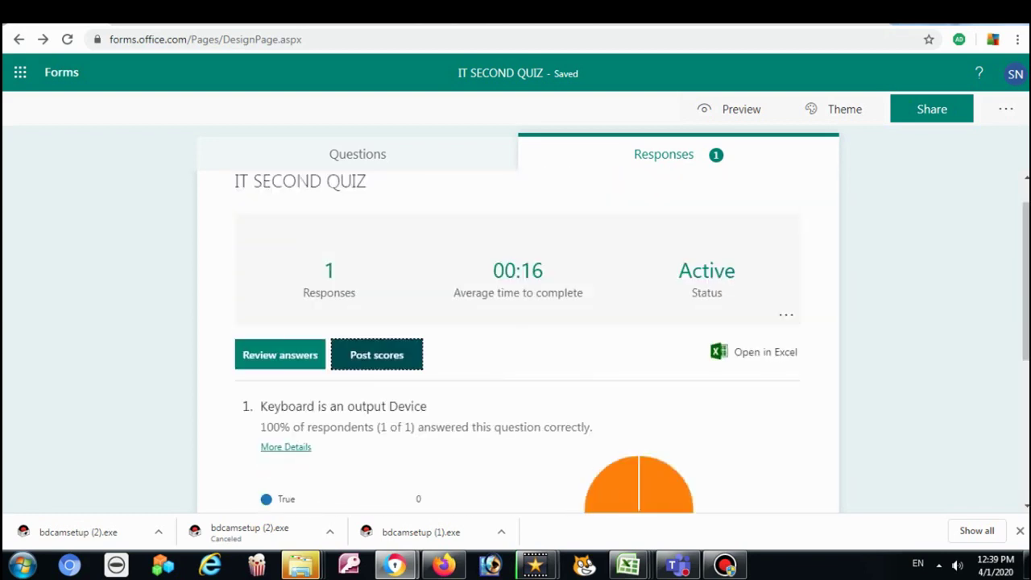
Export the responses to Excel as IT SECOND QUIZ.xlsx and return to the Questions view.
key(Tab)
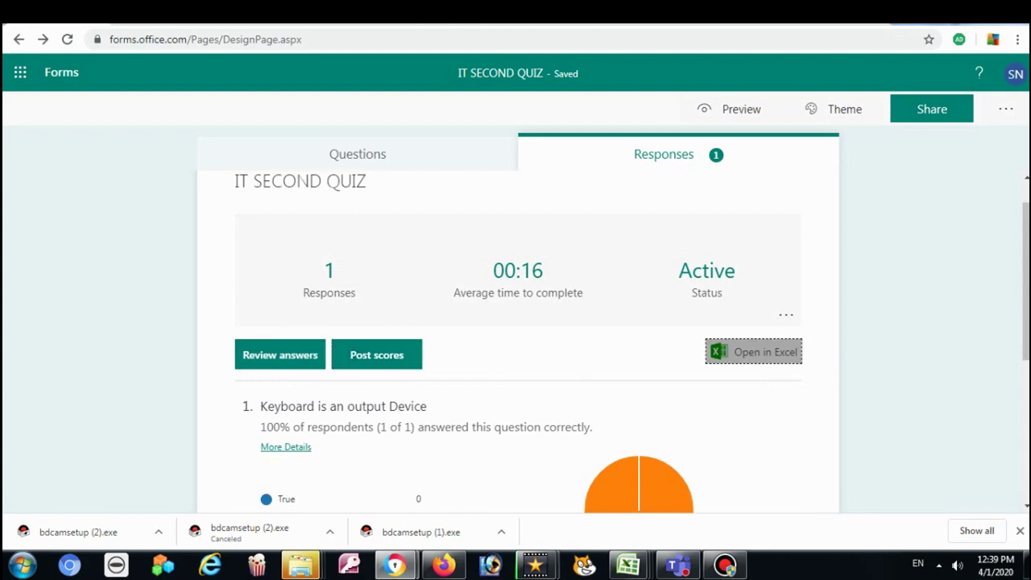
key(Return)
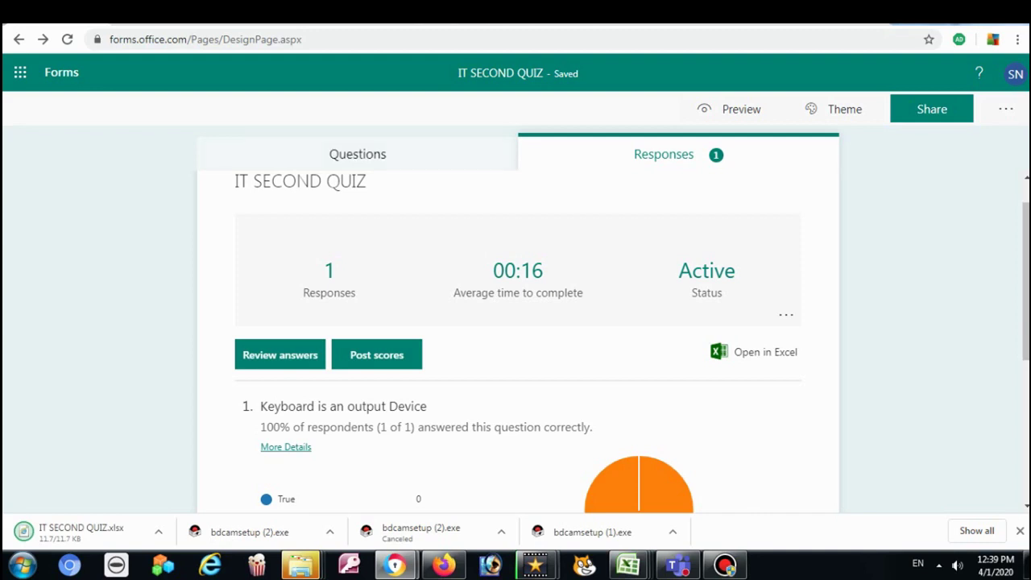
click(357, 154)
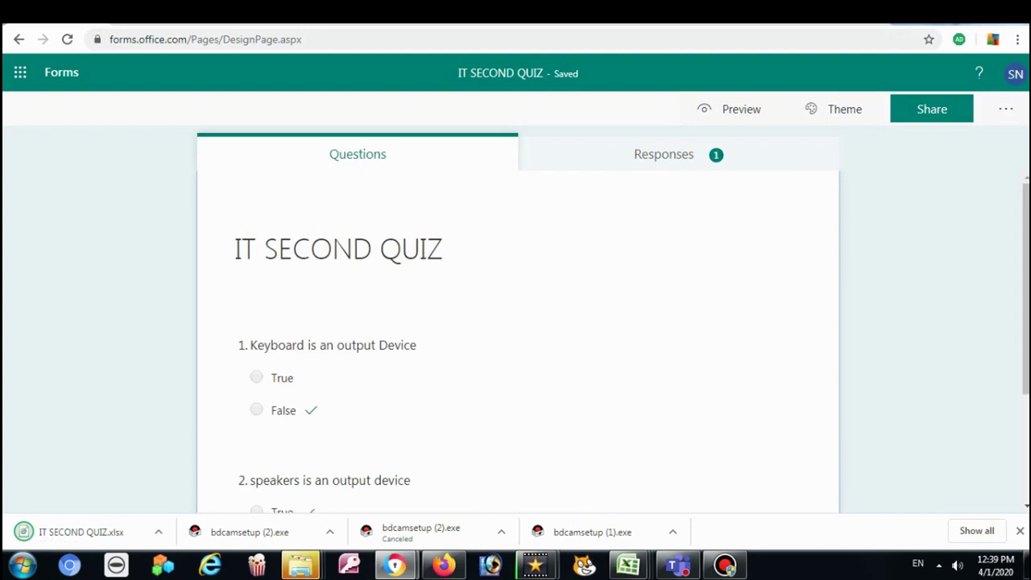
Open the form settings and re-enable the custom thank-you message option.
scroll(518, 322, down, 3)
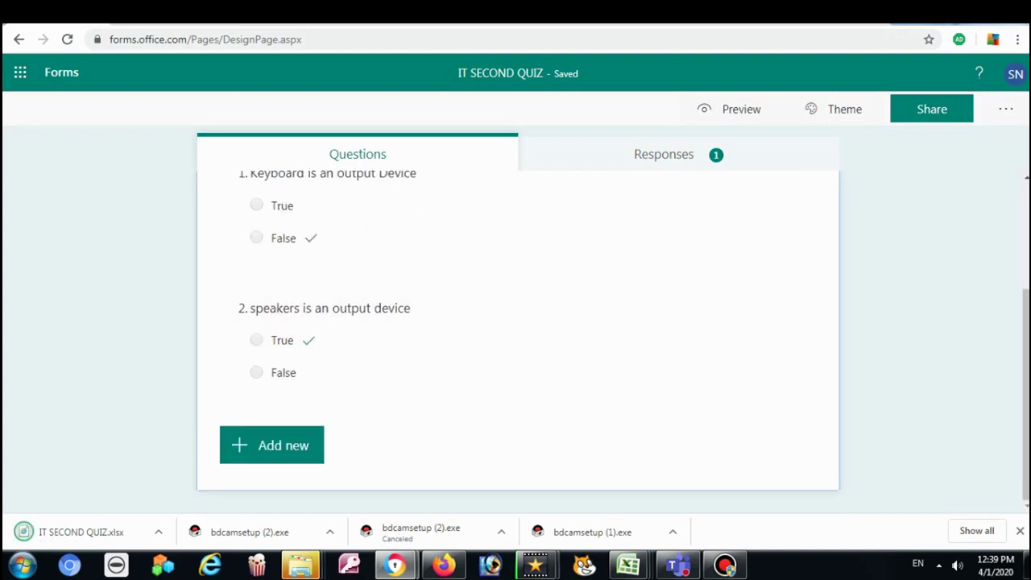
click(1006, 109)
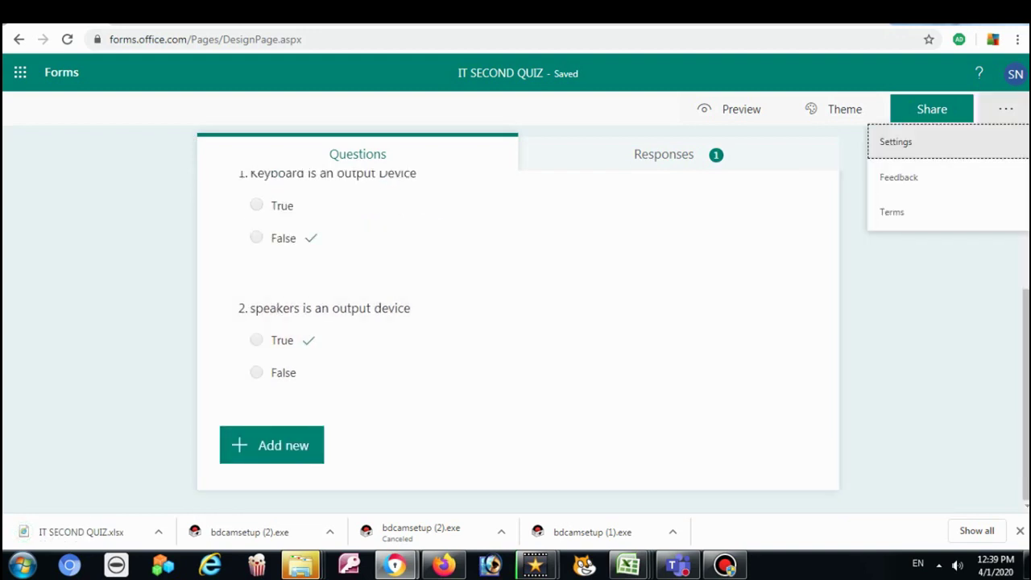
key(Escape)
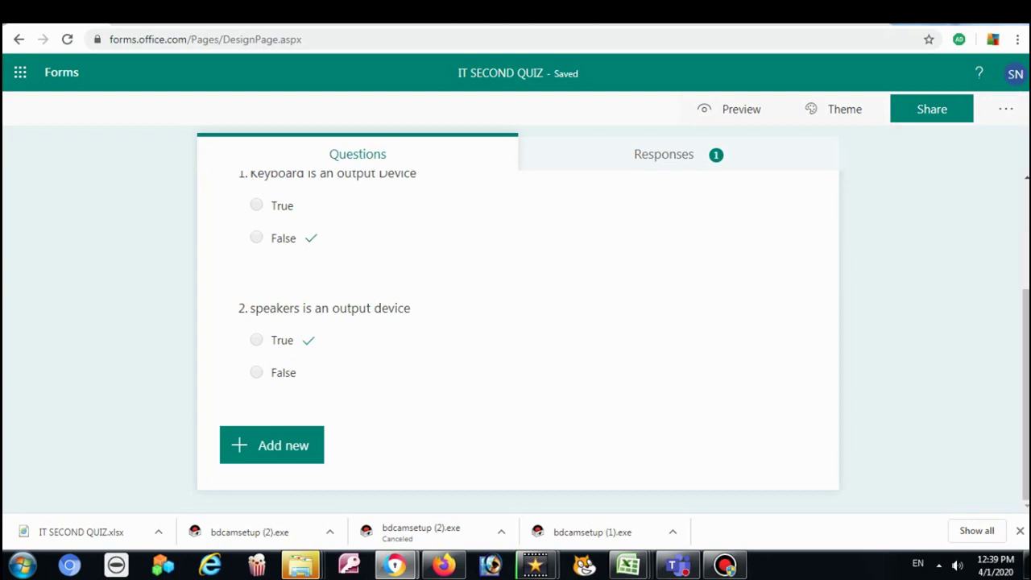
scroll(882, 322, down, 2)
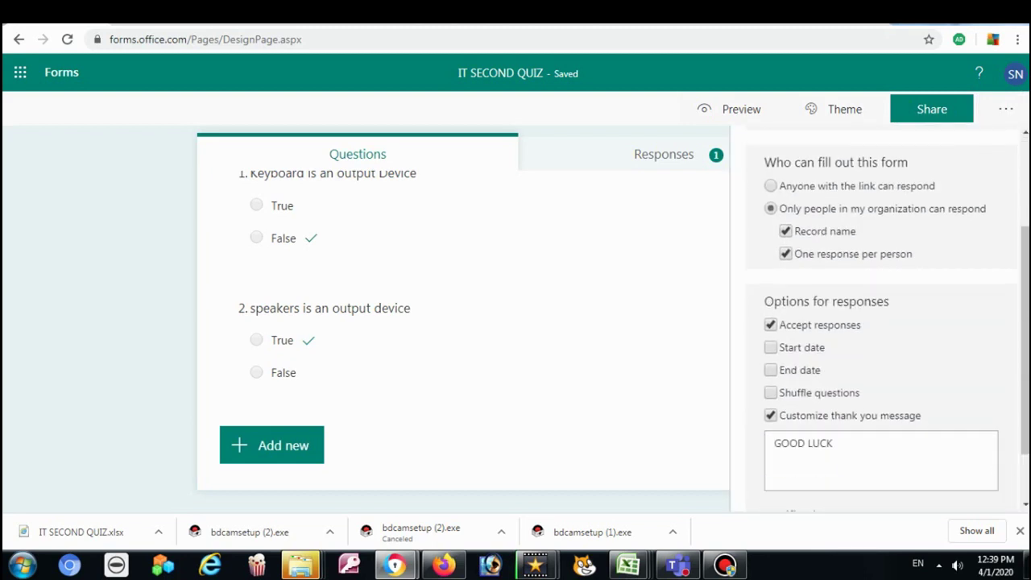
click(770, 415)
key(space)
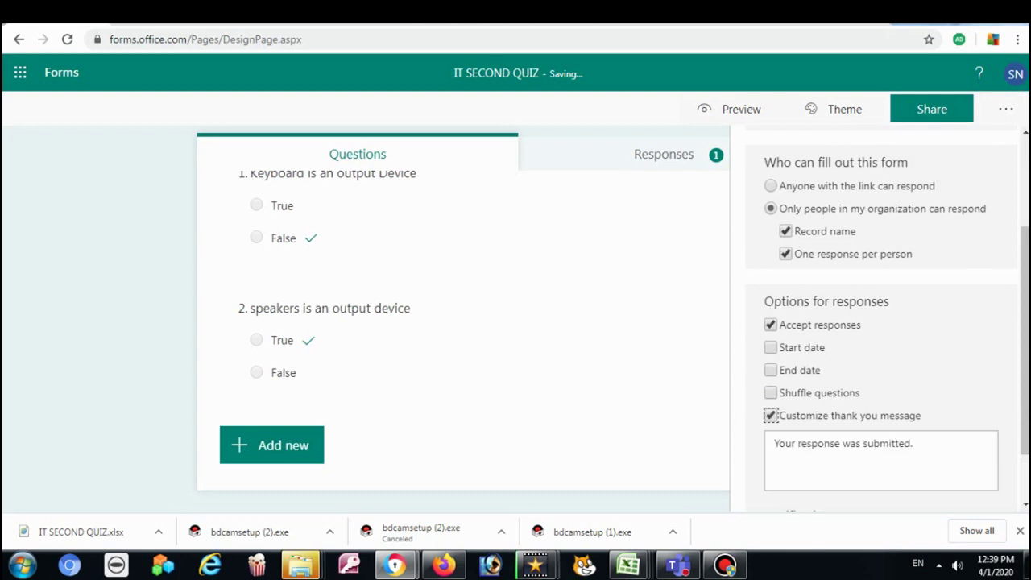
Replace the thank-you text with 'BEST OF LUCK' and close the settings panel.
key(Tab)
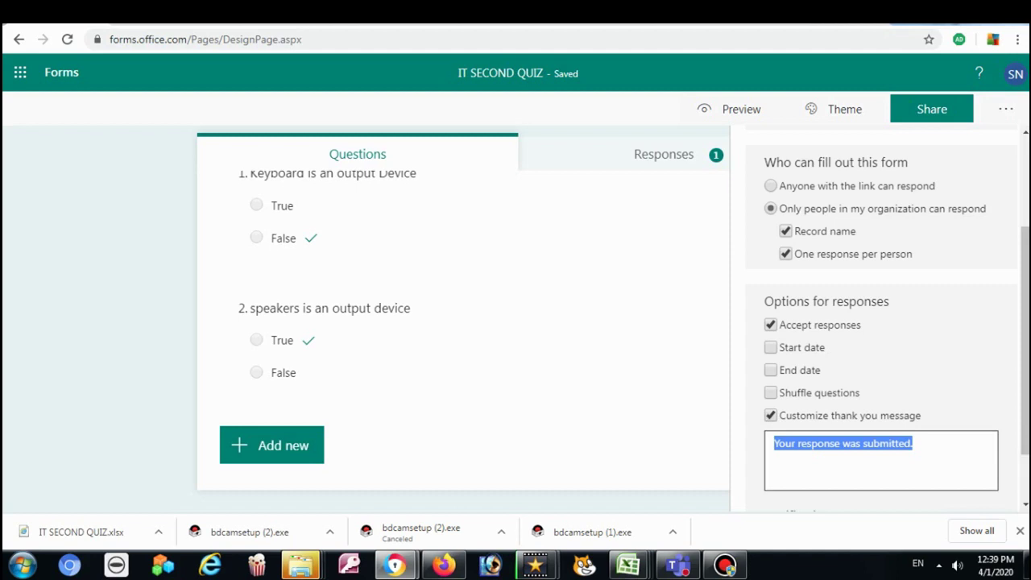
text(BE)
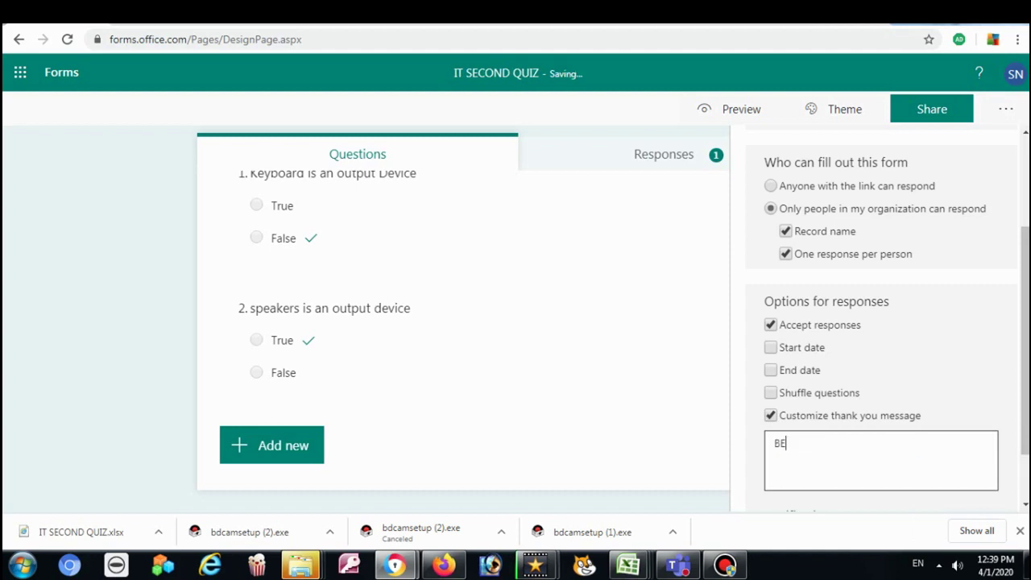
text(ST OF LUCK)
scroll(881, 322, down, 1)
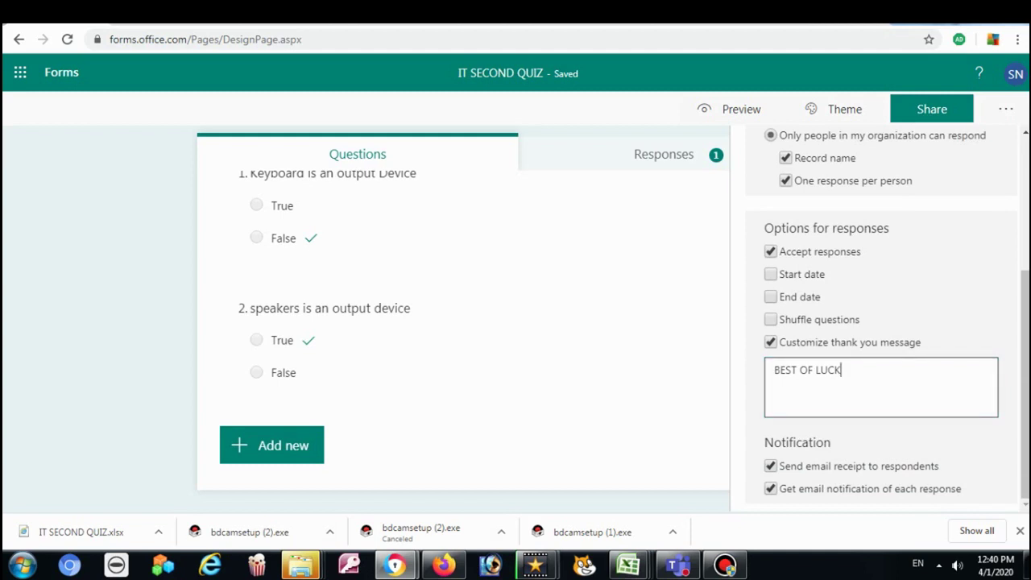
key(ctrl+a)
key(Escape)
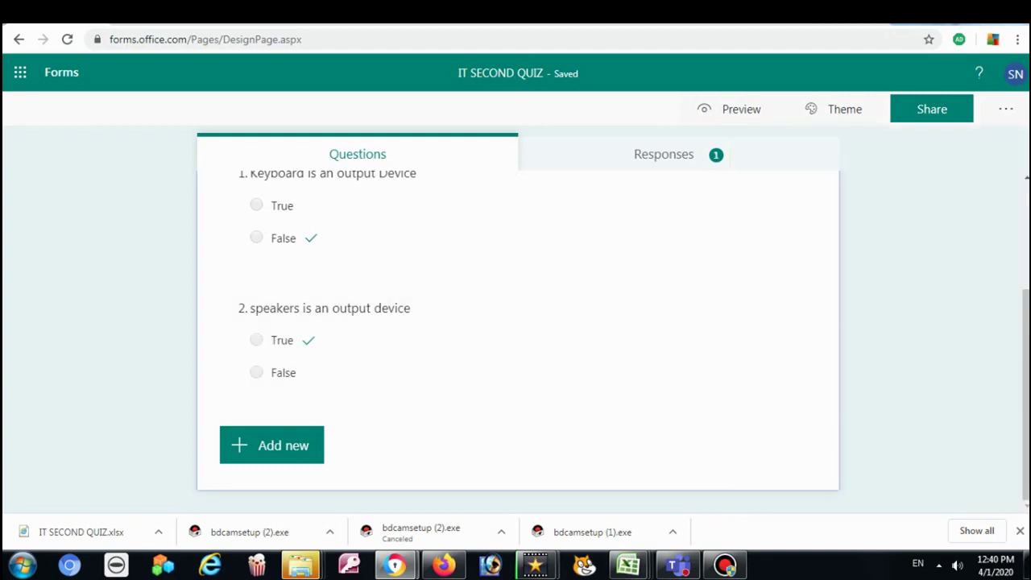
mouse_move(724, 564)
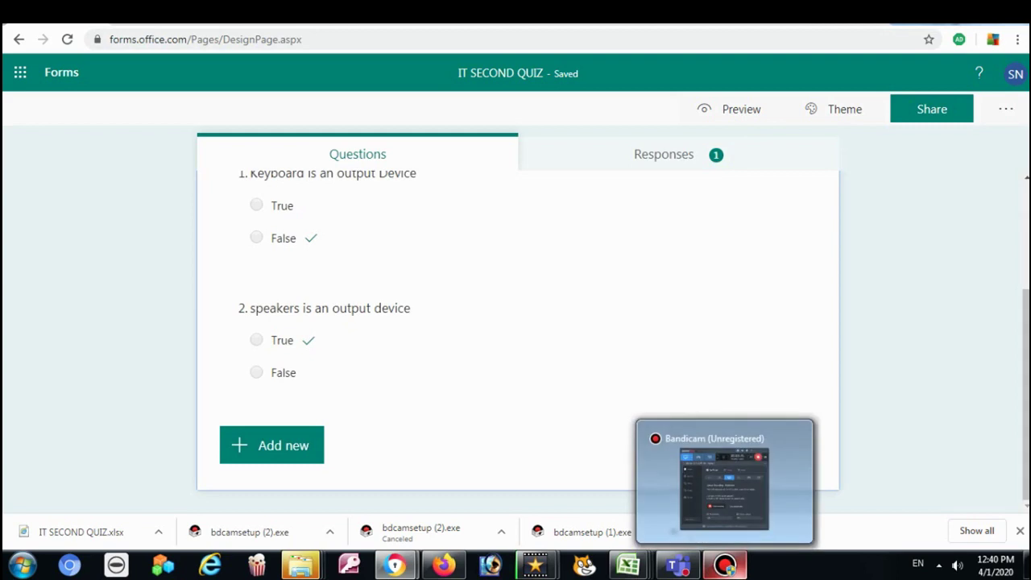